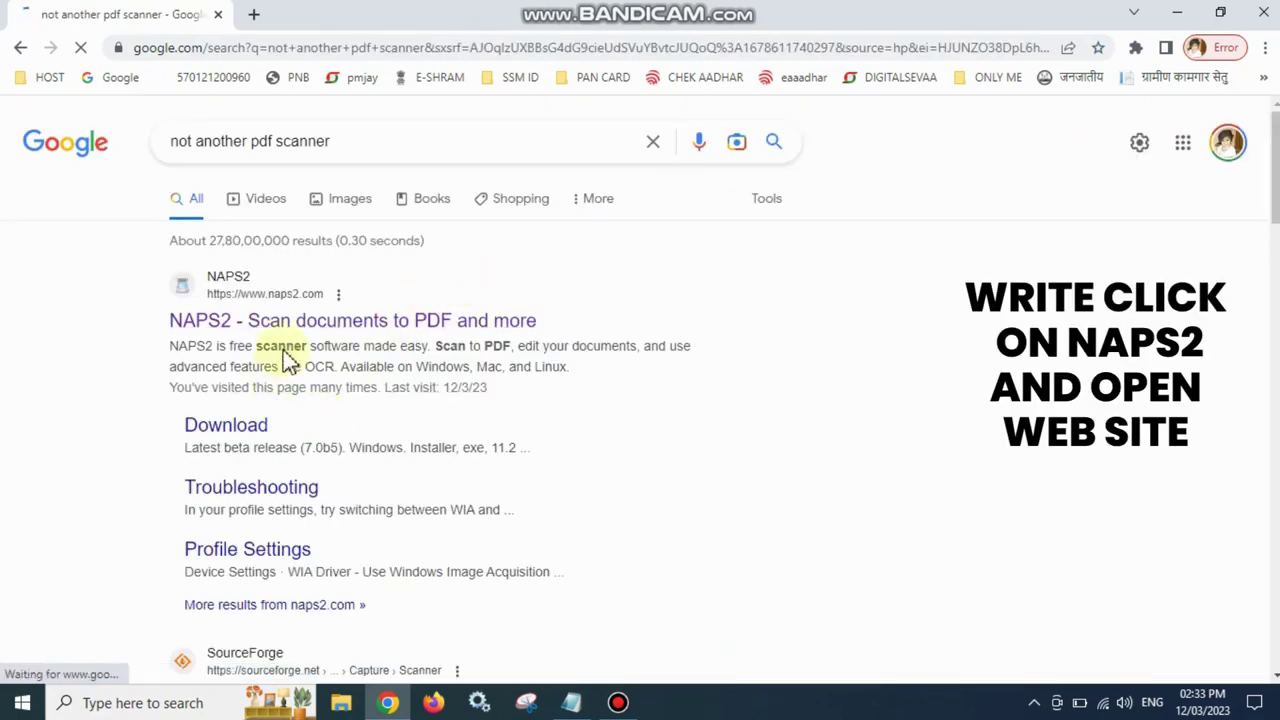
Open the NAPS2 website from the search results in a new tab and download the NAPS2 6.1.2 installer, keeping the flagged file.
right_click(290, 330)
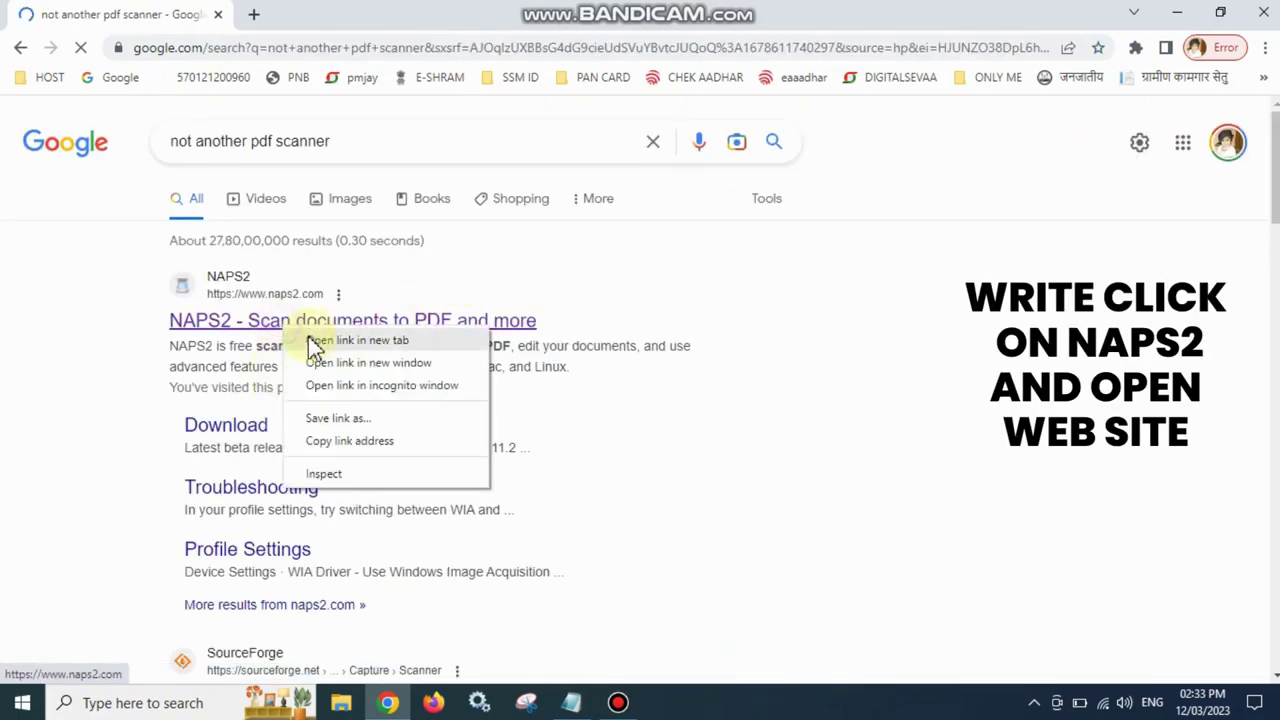
click(331, 343)
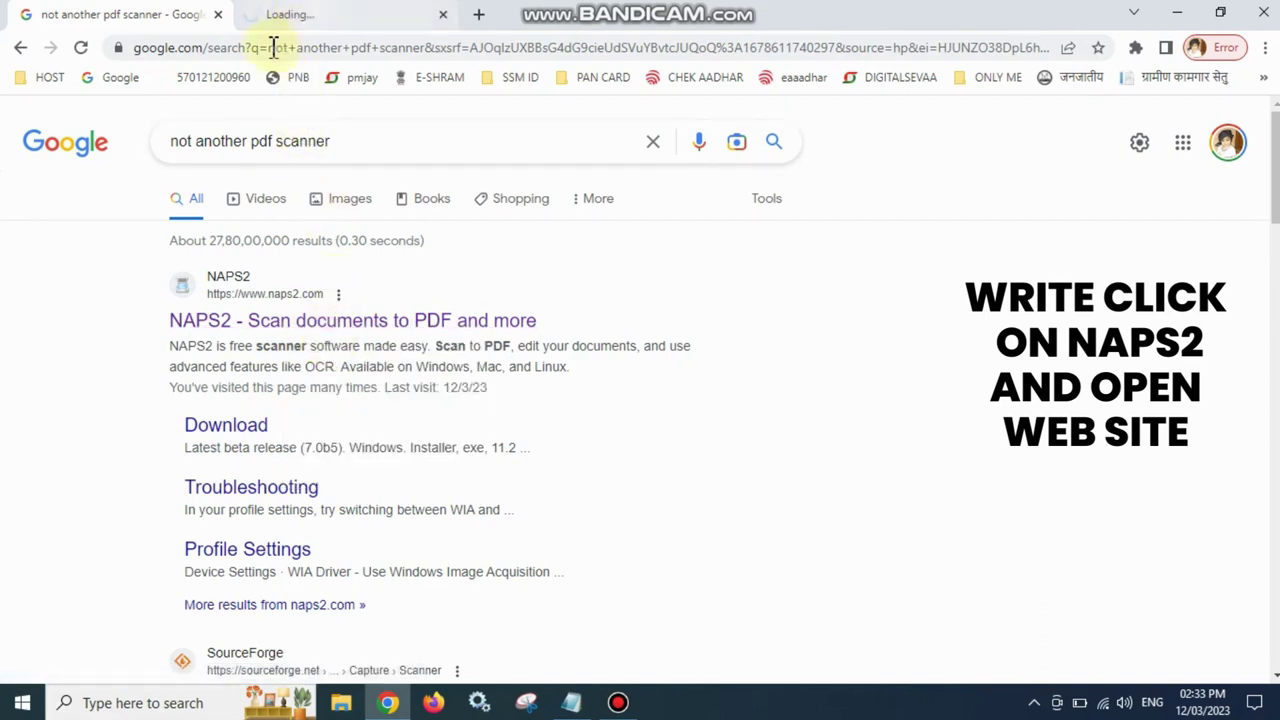
click(292, 20)
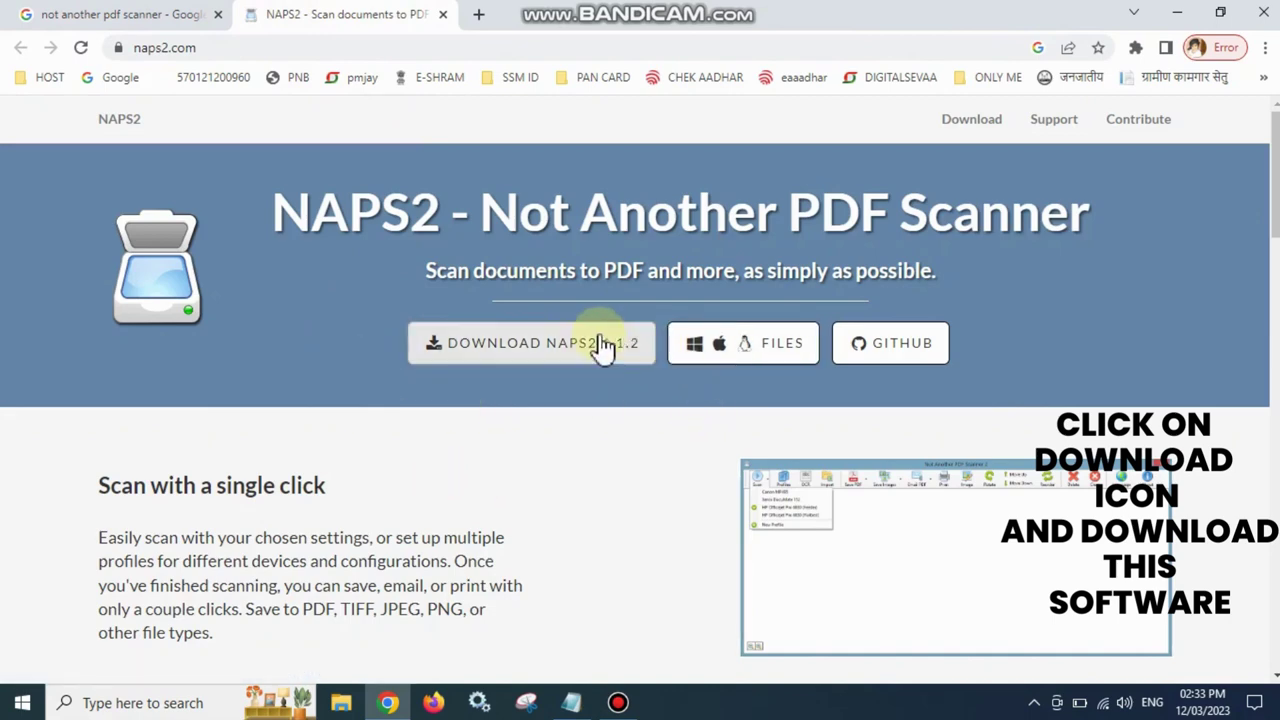
click(568, 352)
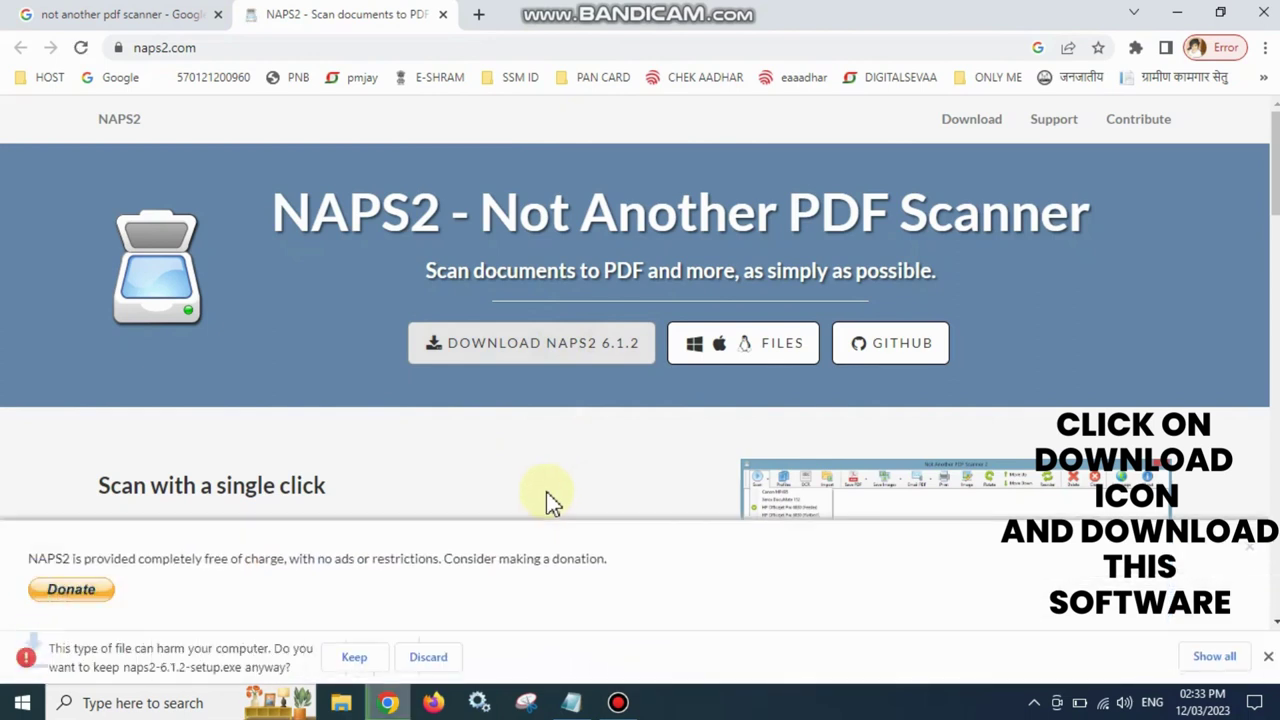
click(354, 658)
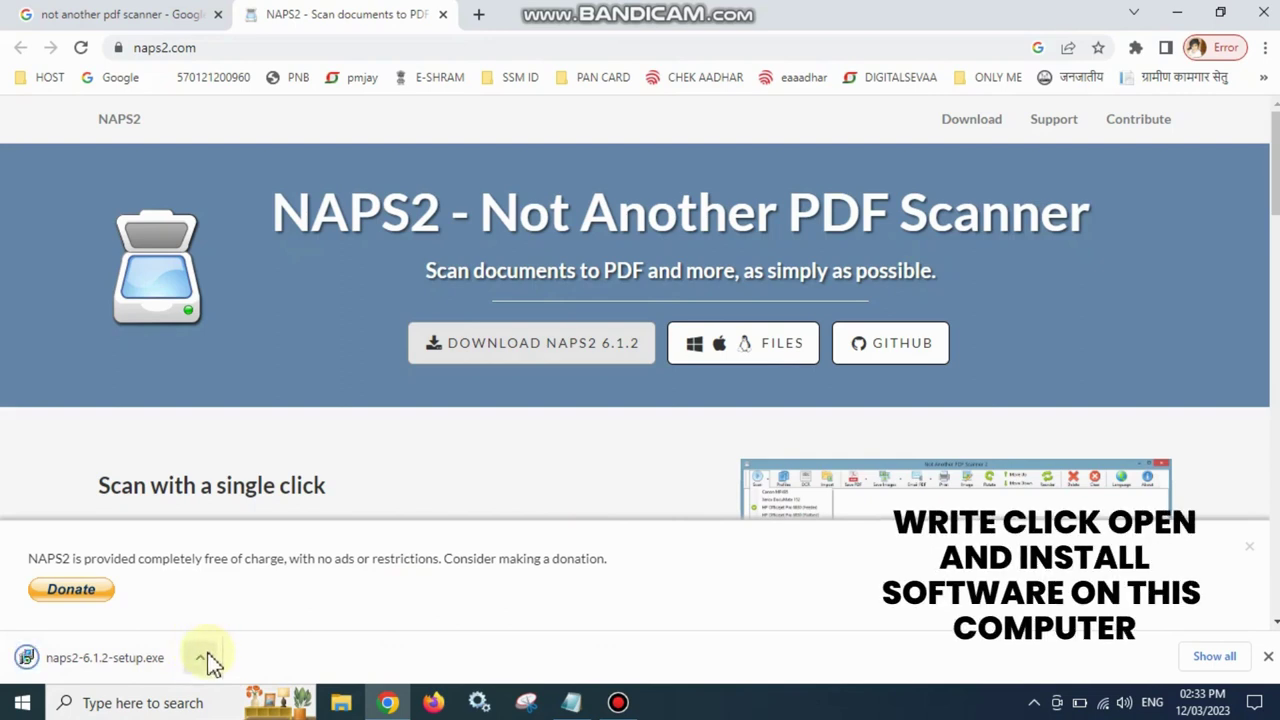
Show the downloaded naps2-6.1.2-setup file in its folder and run it as administrator.
click(205, 657)
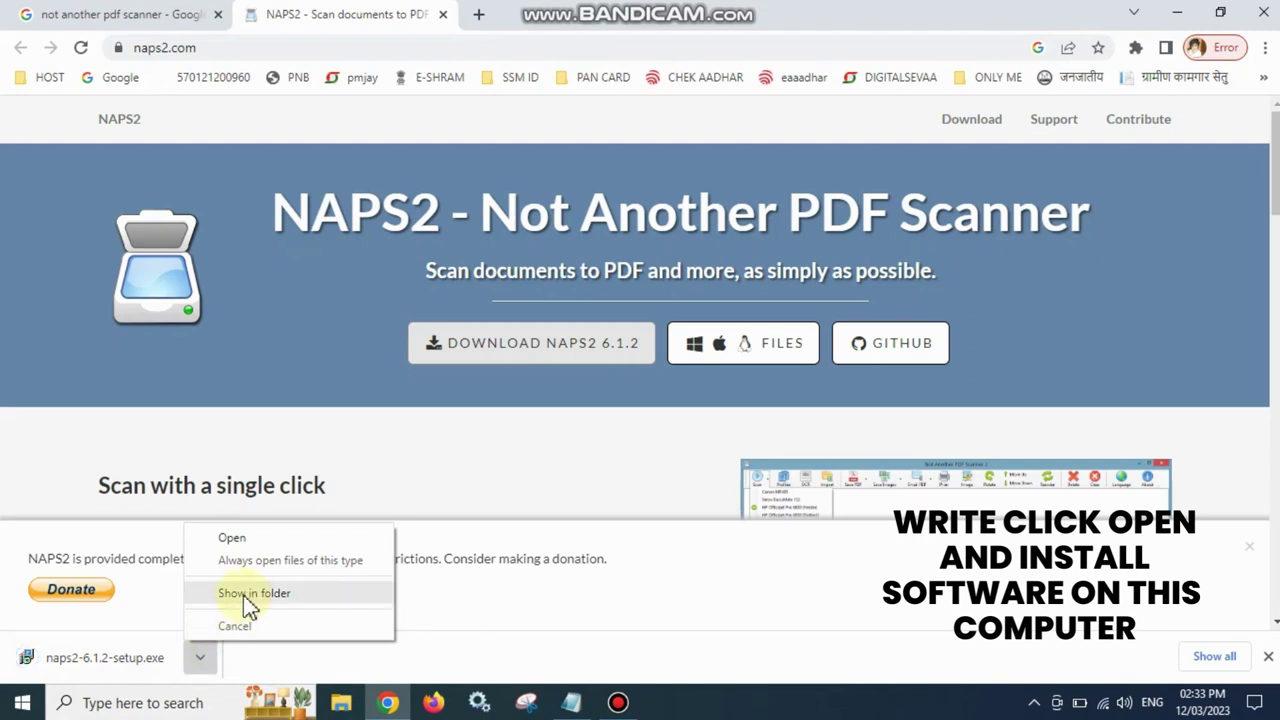
click(245, 596)
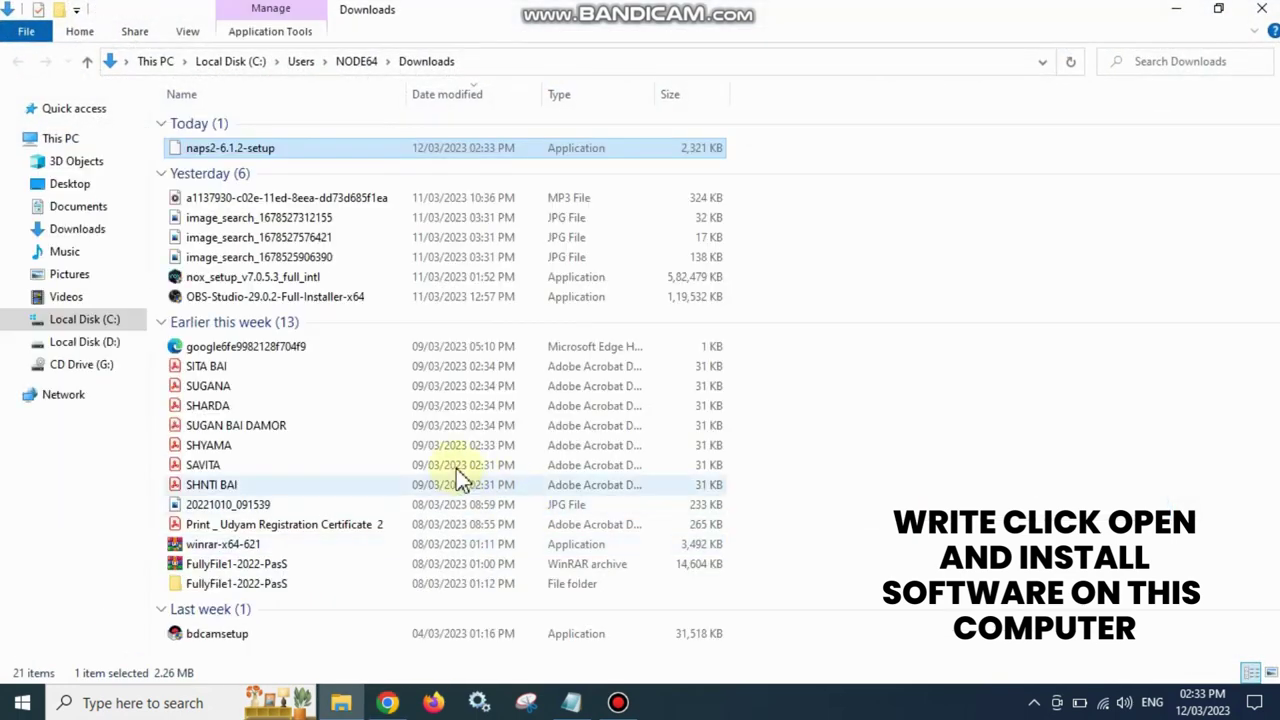
double_click(286, 152)
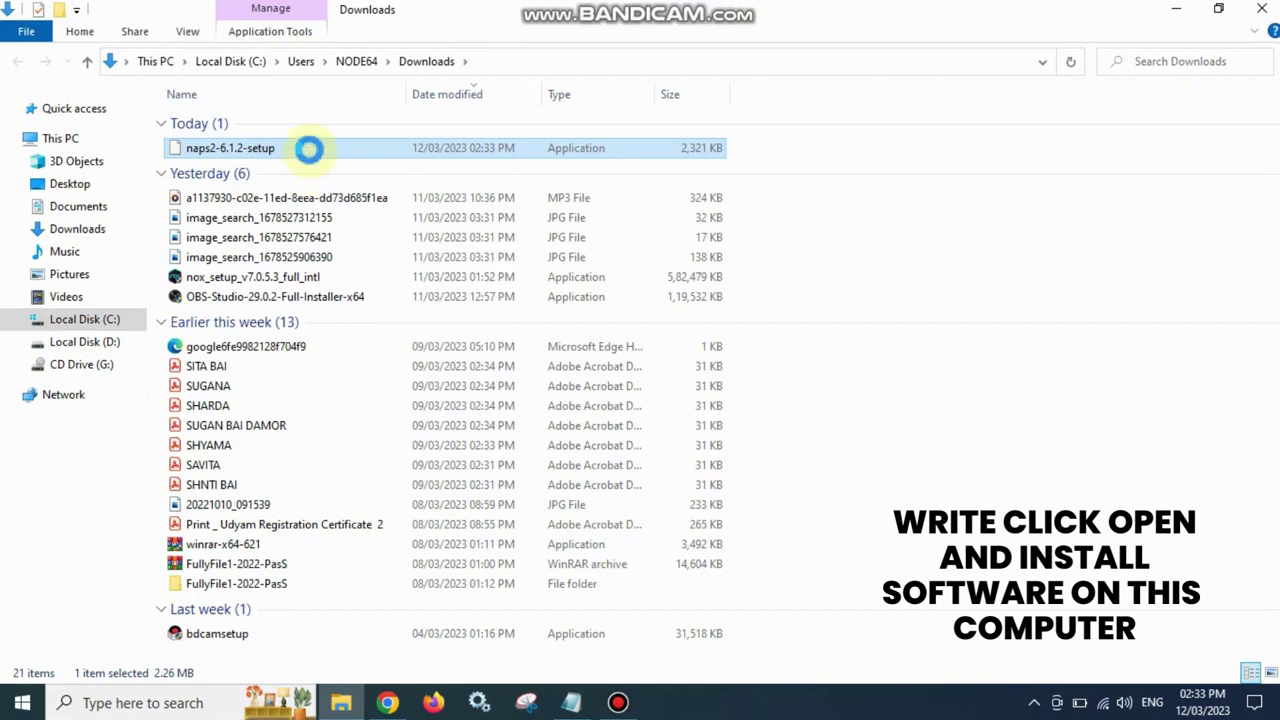
right_click(310, 152)
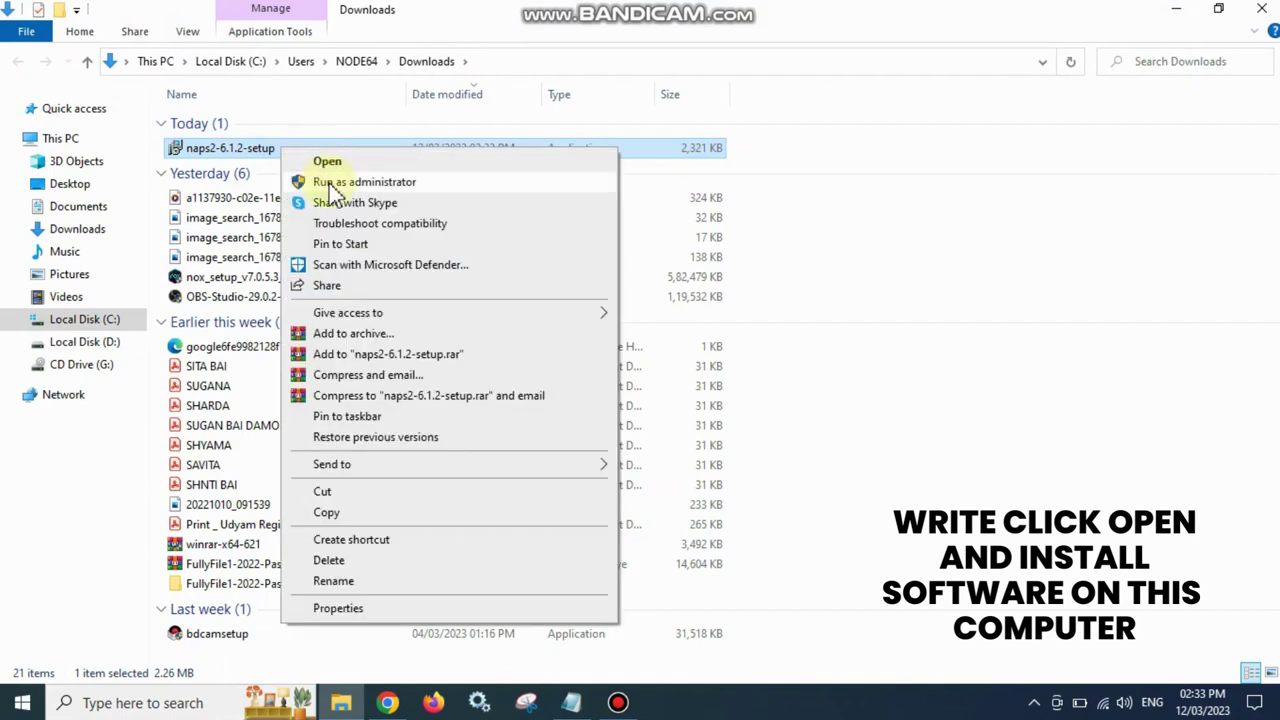
click(333, 184)
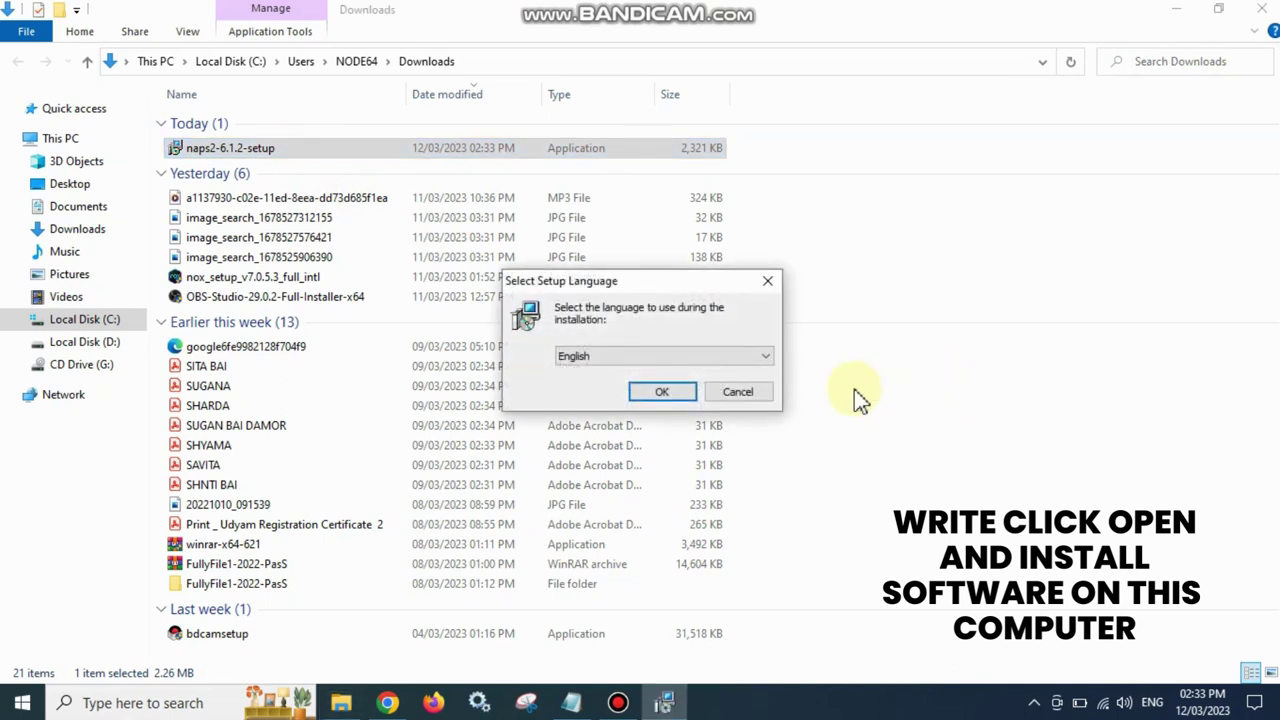
Install NAPS2 in English with the licence accepted and a desktop shortcut, finishing setup without running NAPS2.exe.
click(660, 389)
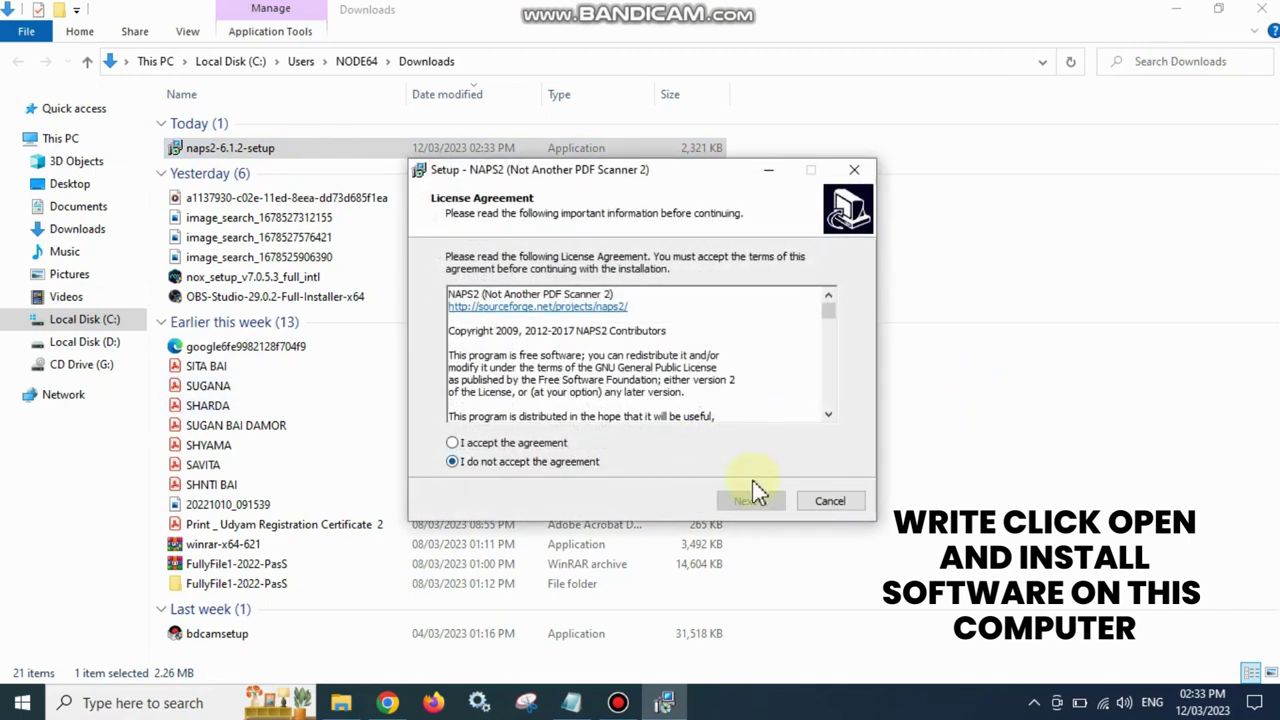
click(518, 443)
click(741, 505)
click(745, 503)
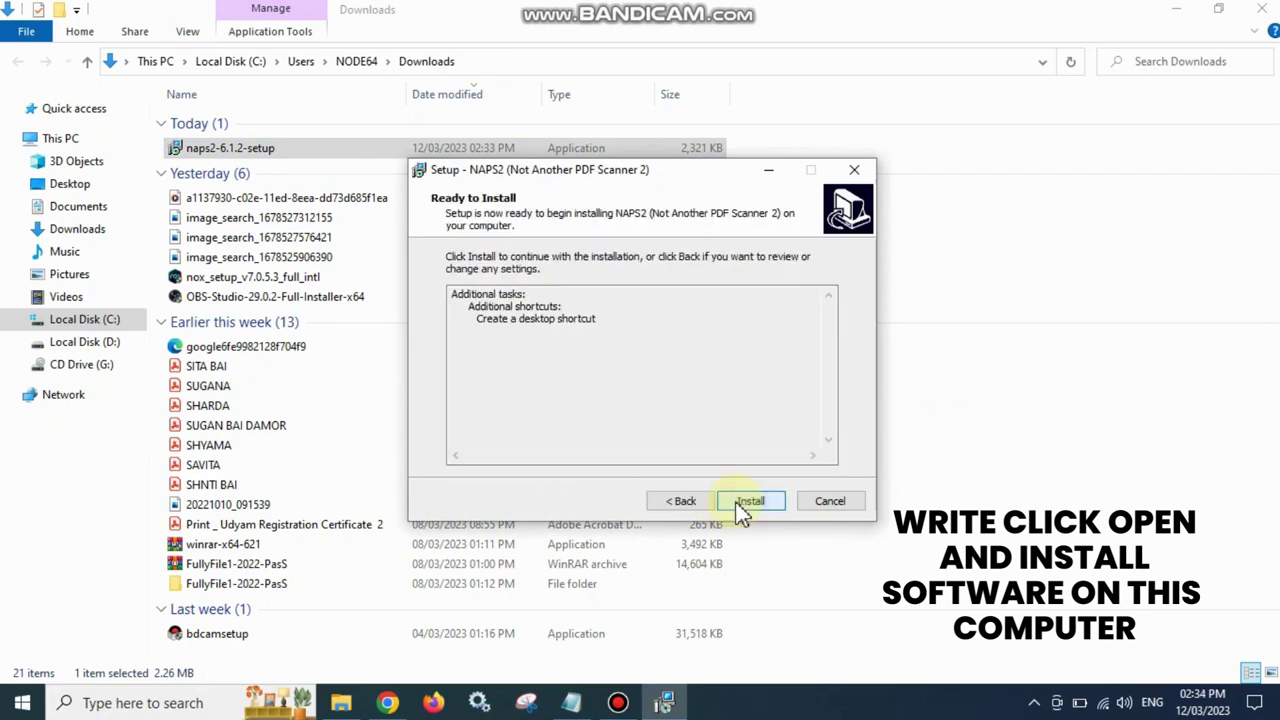
click(745, 503)
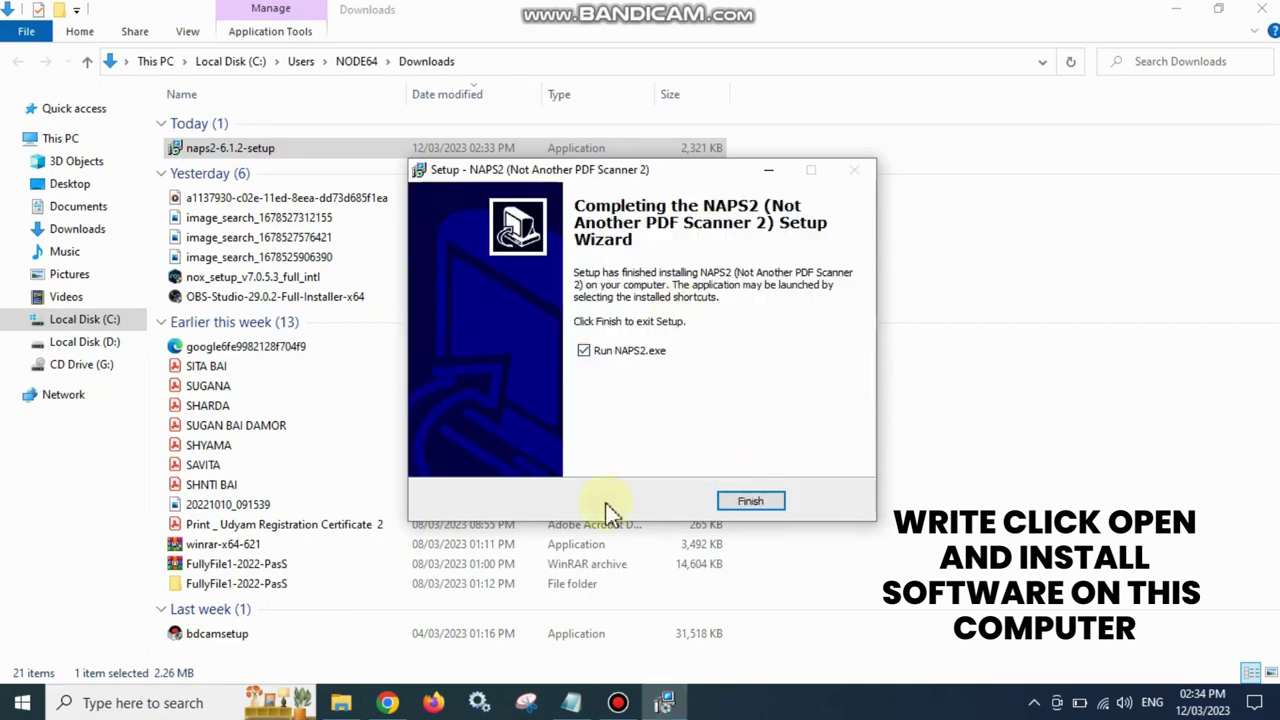
click(583, 350)
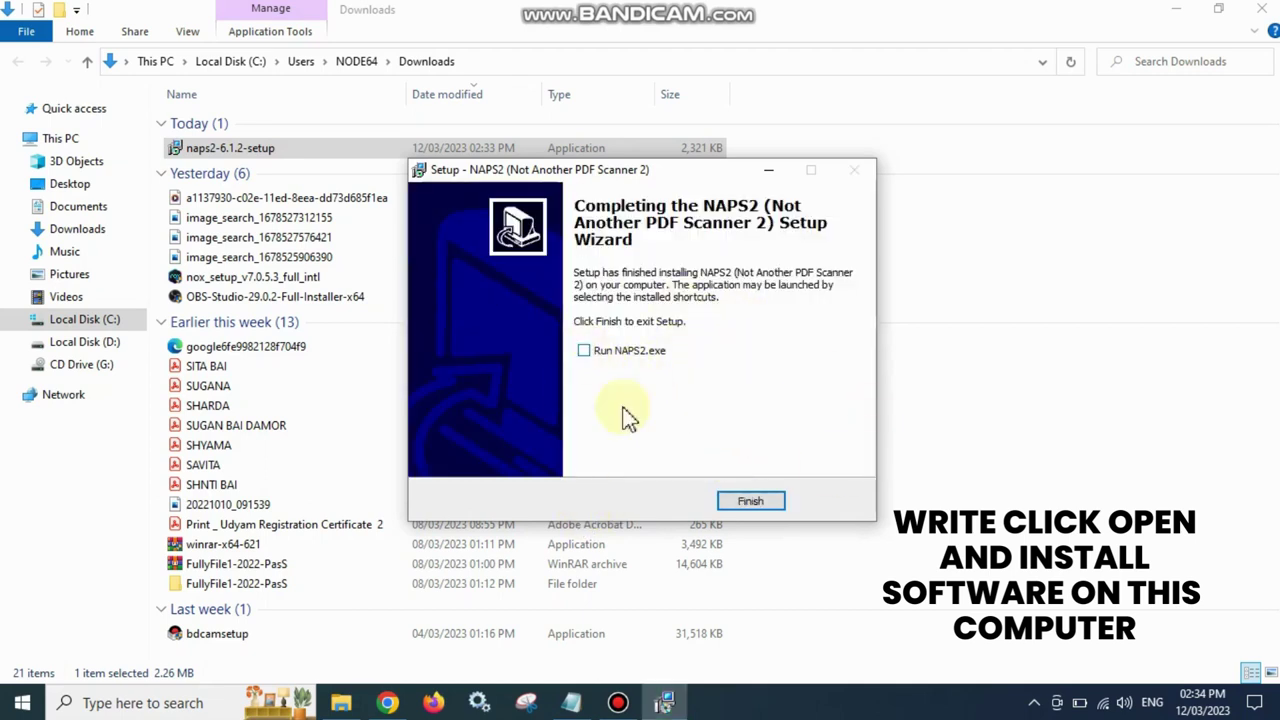
click(751, 503)
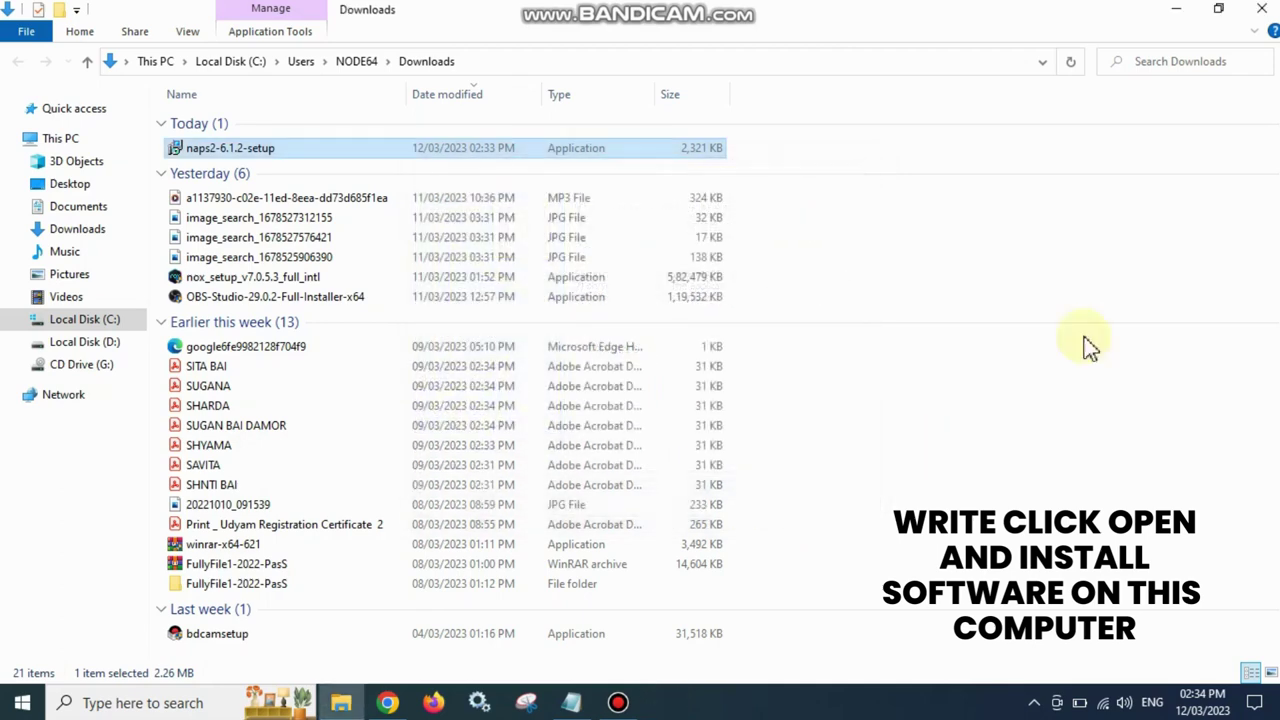
Close the Downloads folder, minimize the browser and open NAPS2 from its desktop shortcut.
click(1262, 8)
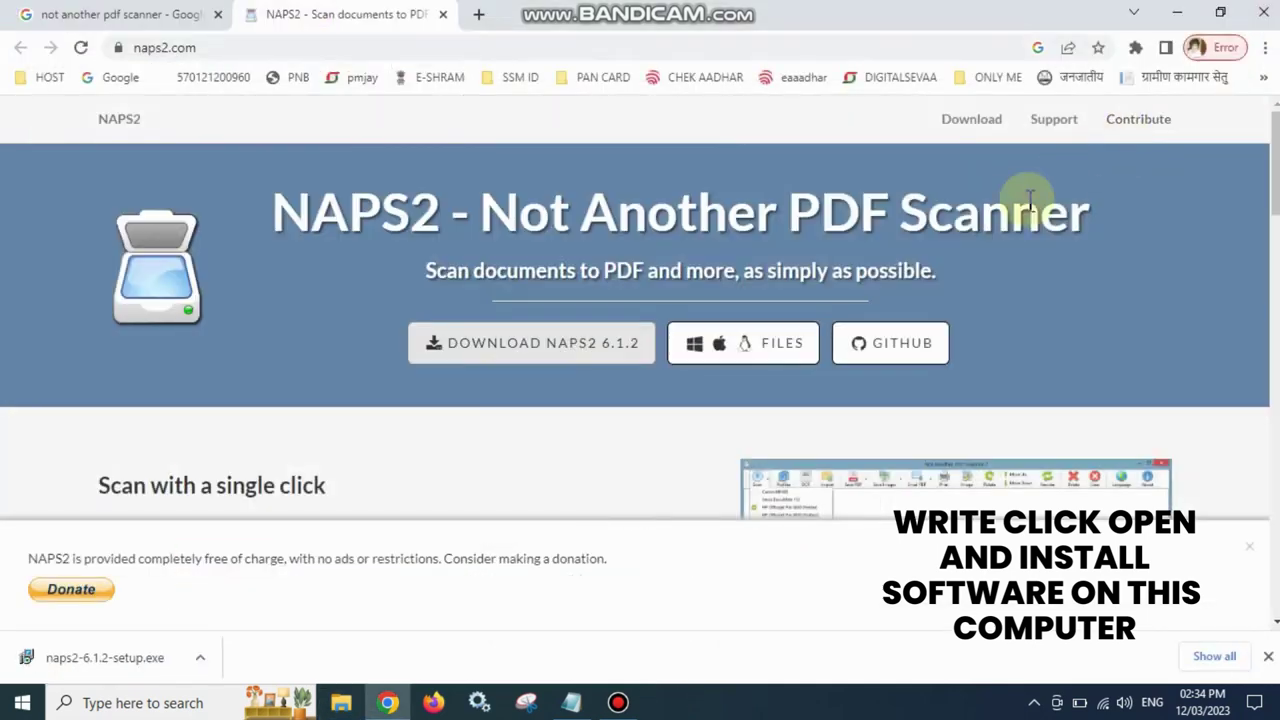
click(1176, 12)
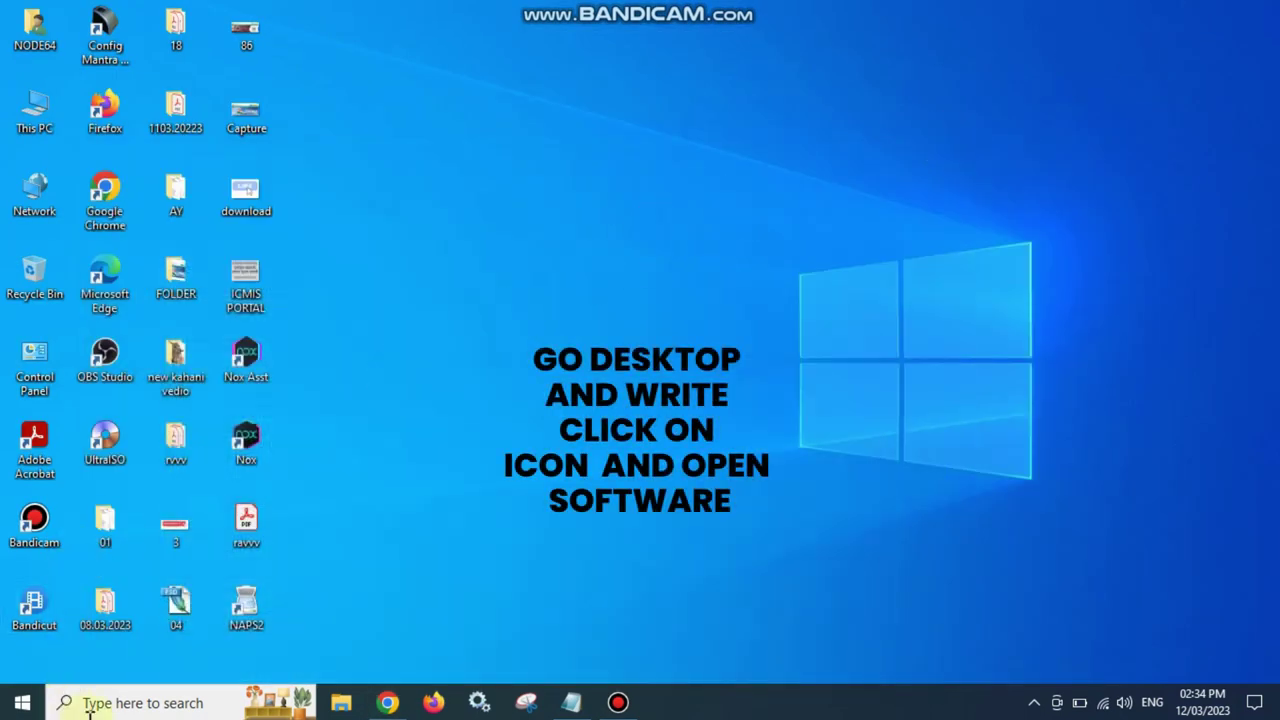
right_click(262, 609)
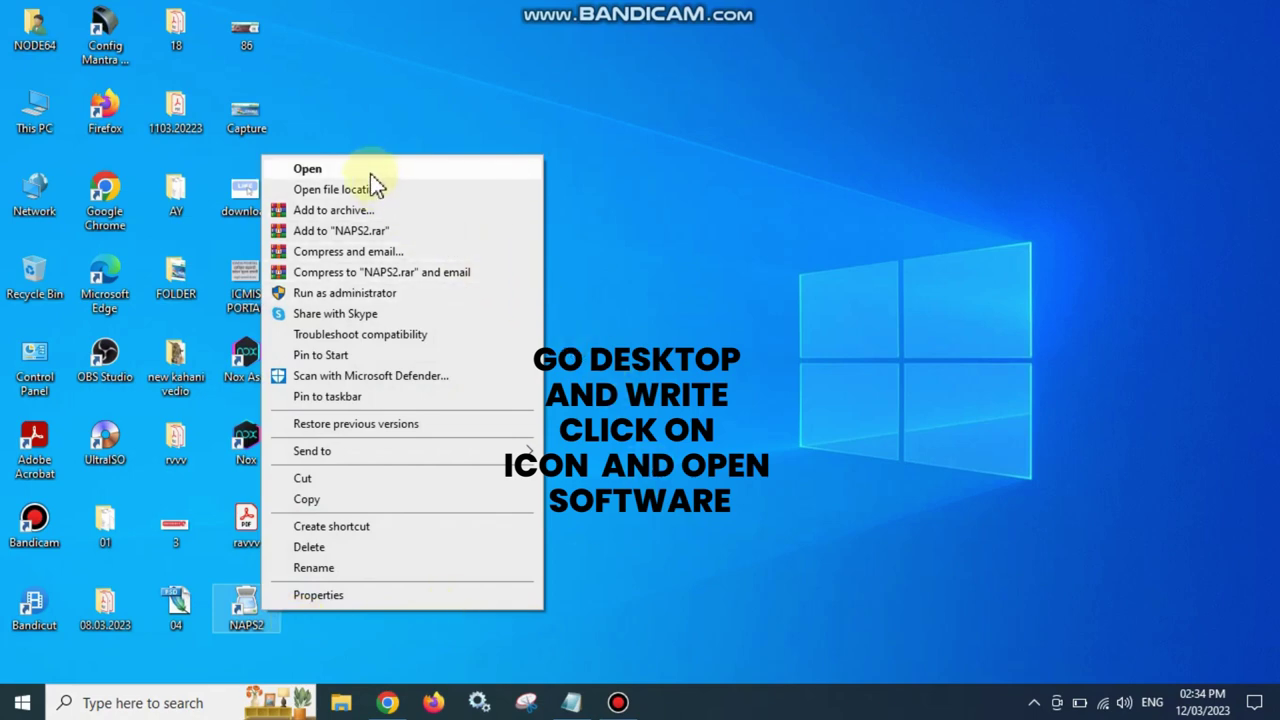
click(370, 176)
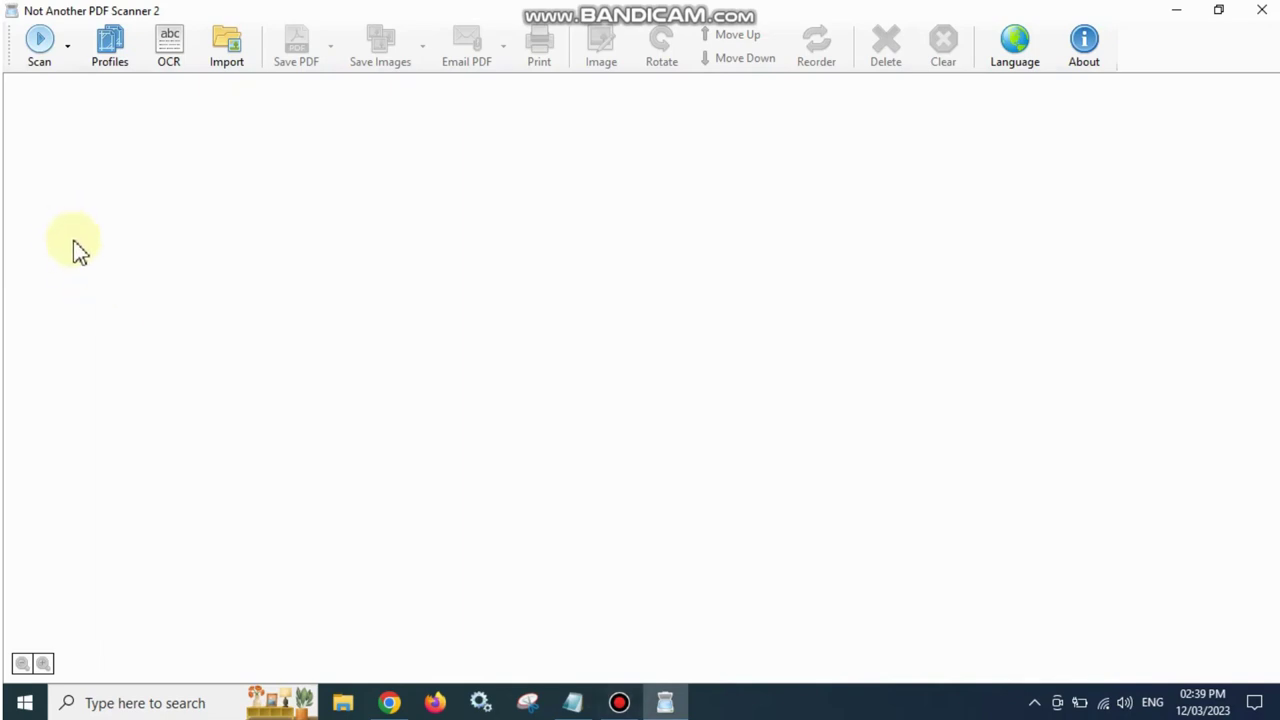
Create a new scan profile named "my" using the WIA driver and the CanoScan LiDE 120 device.
click(108, 70)
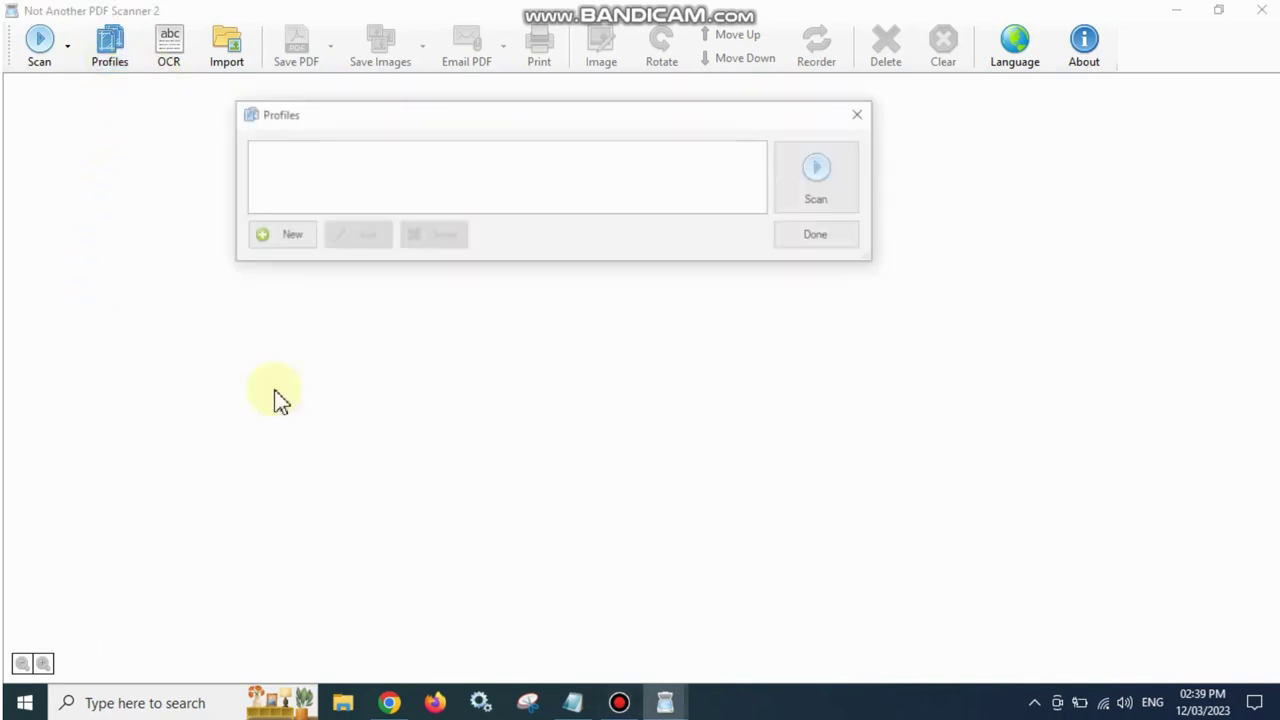
click(268, 237)
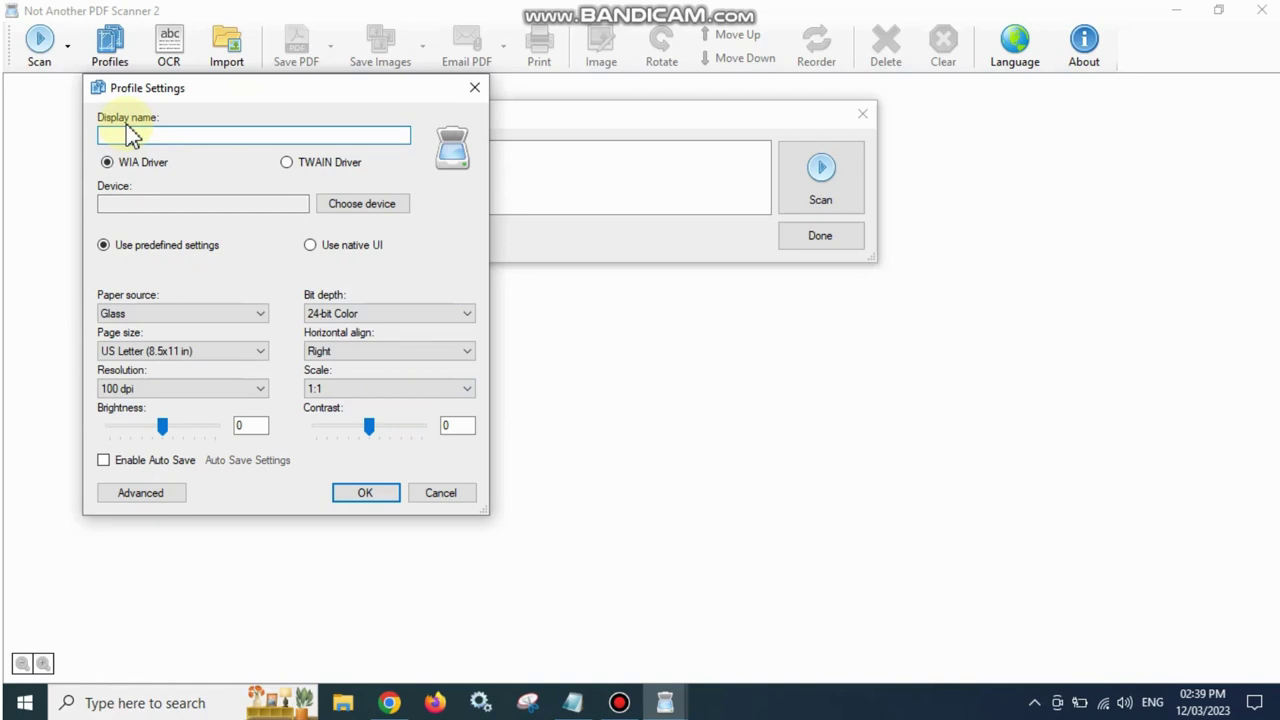
text(my)
click(113, 137)
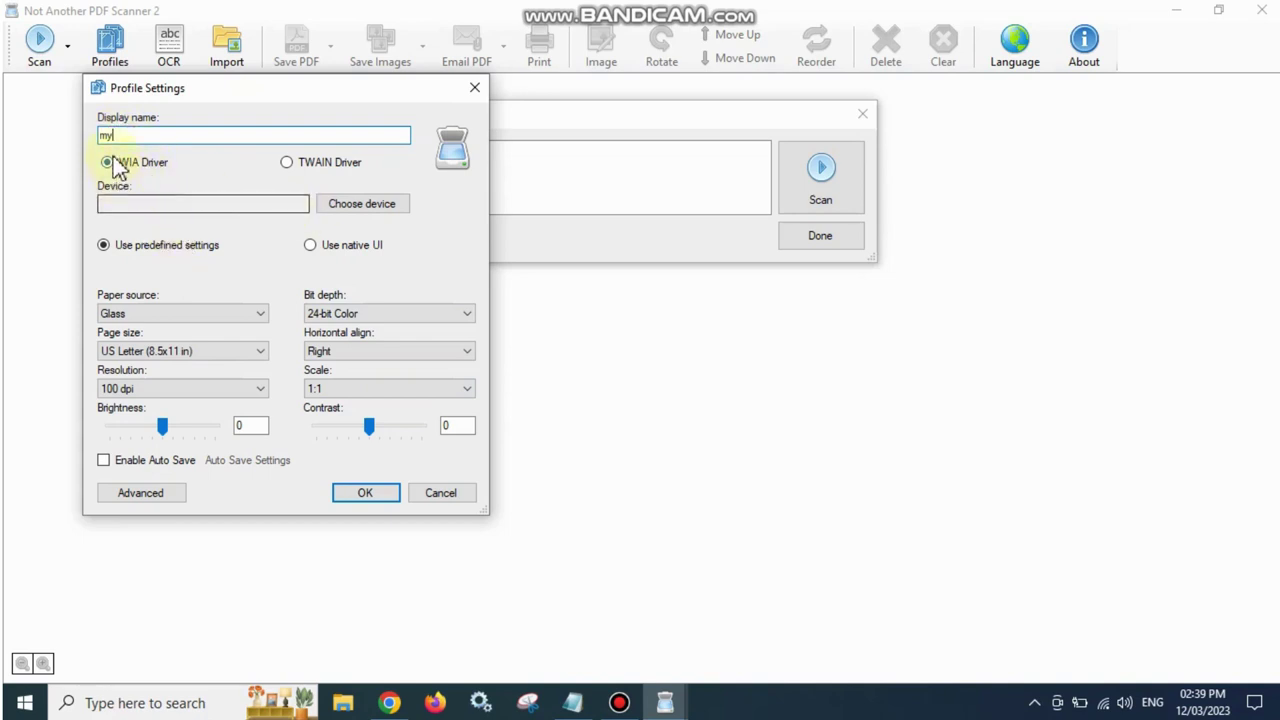
click(340, 218)
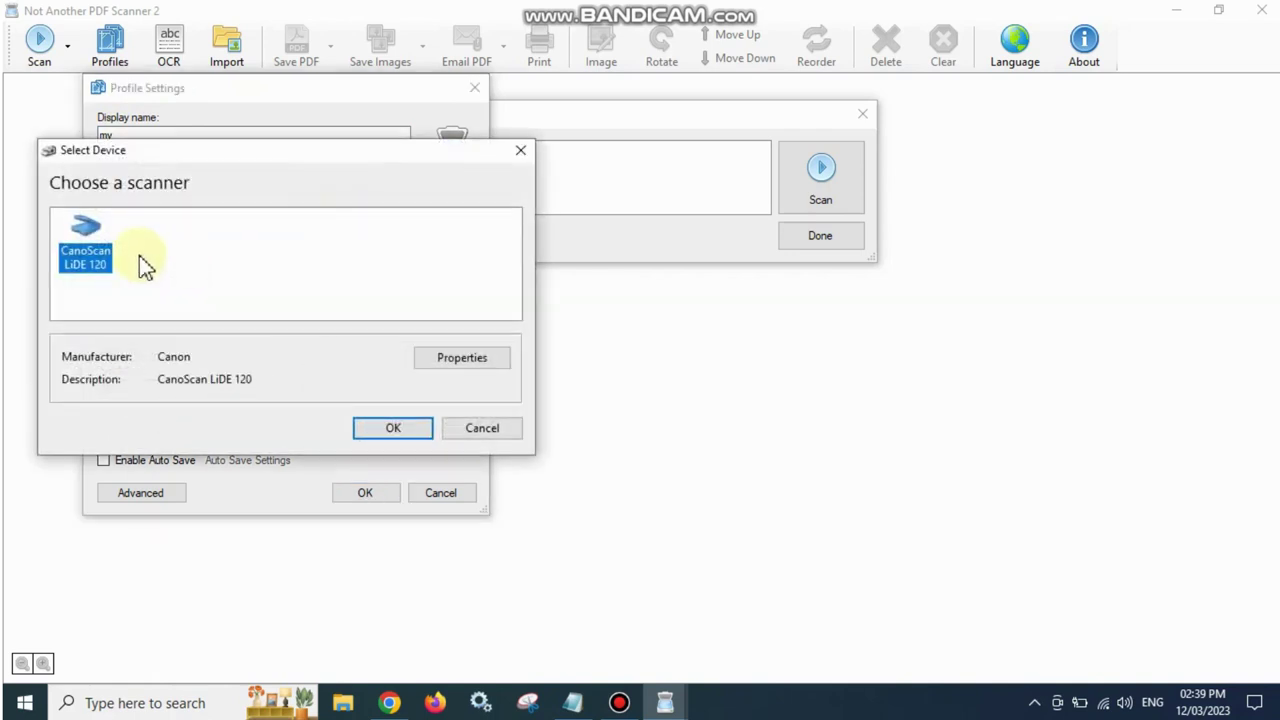
double_click(85, 250)
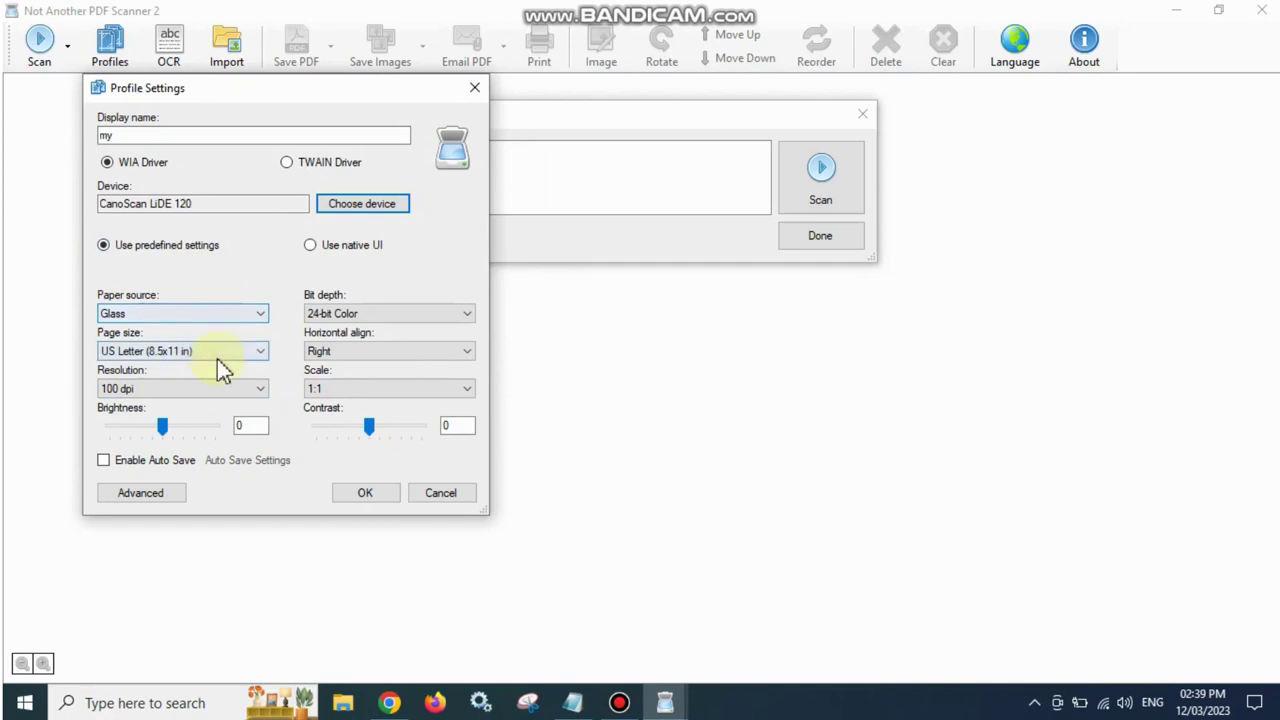
Set the profile's page size to A4 (210x297 mm) and resolution to 150 dpi, save it and close the profile list.
click(151, 356)
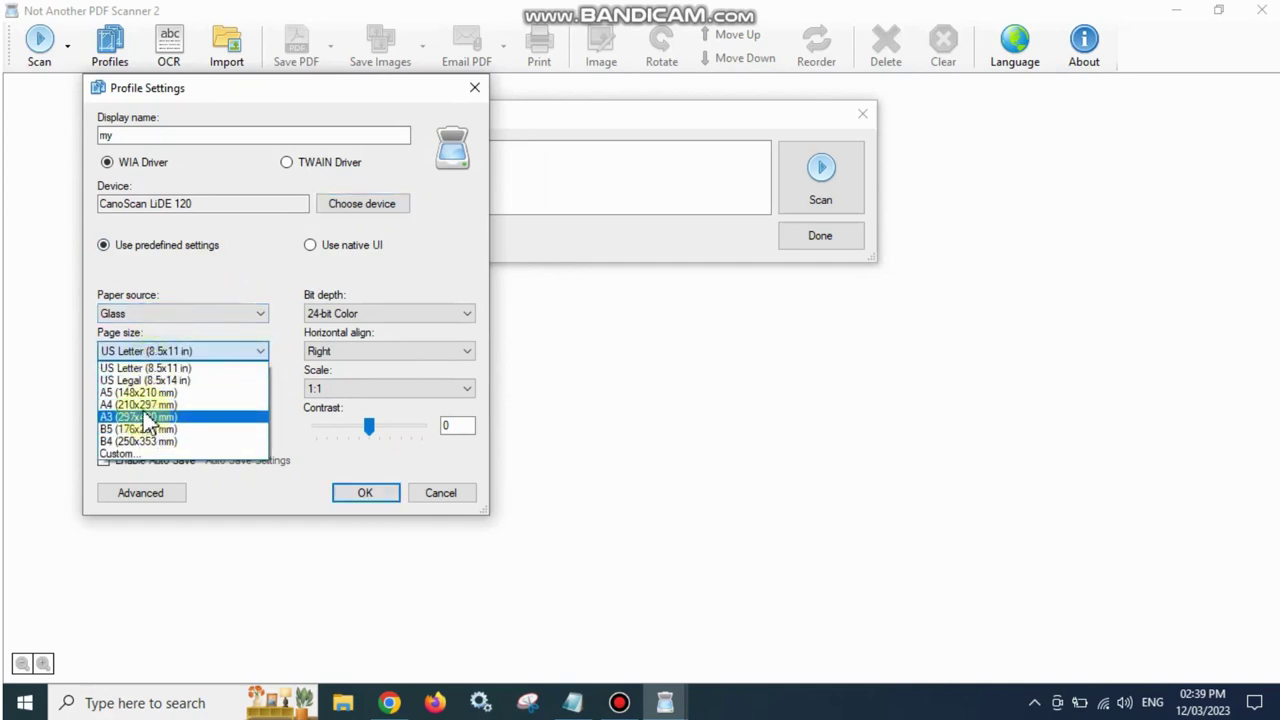
click(142, 406)
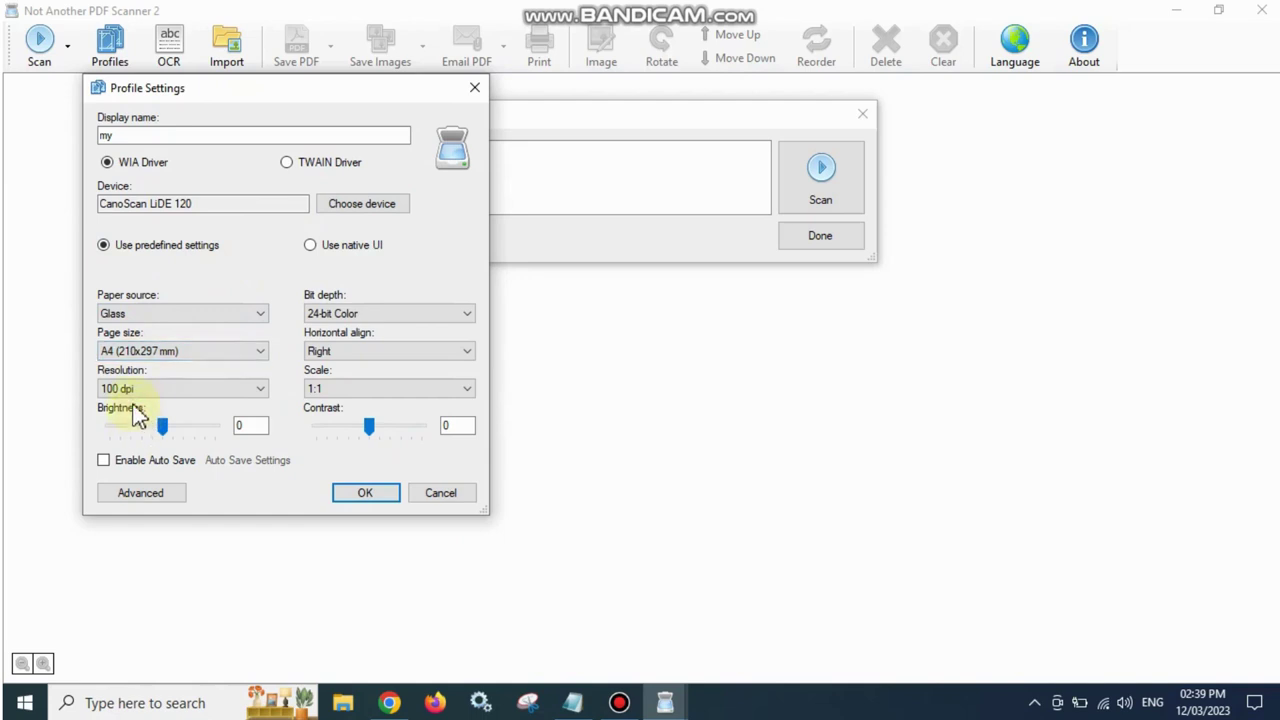
click(135, 393)
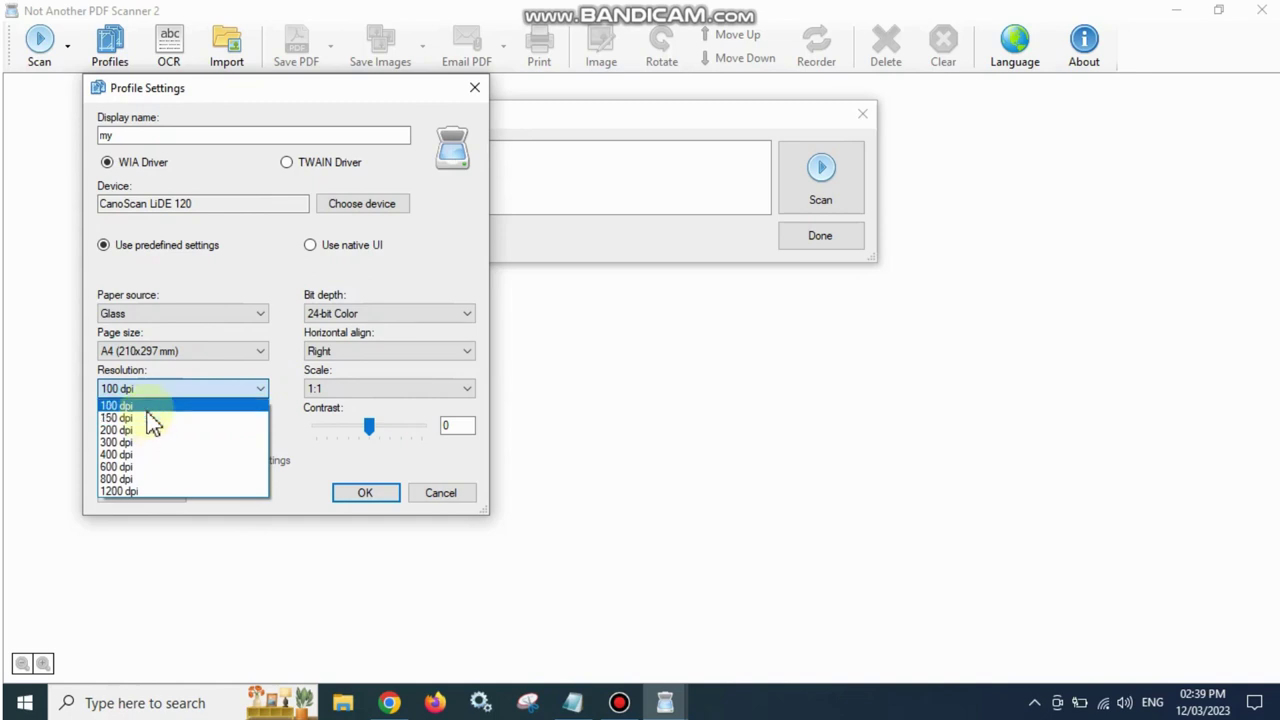
click(140, 419)
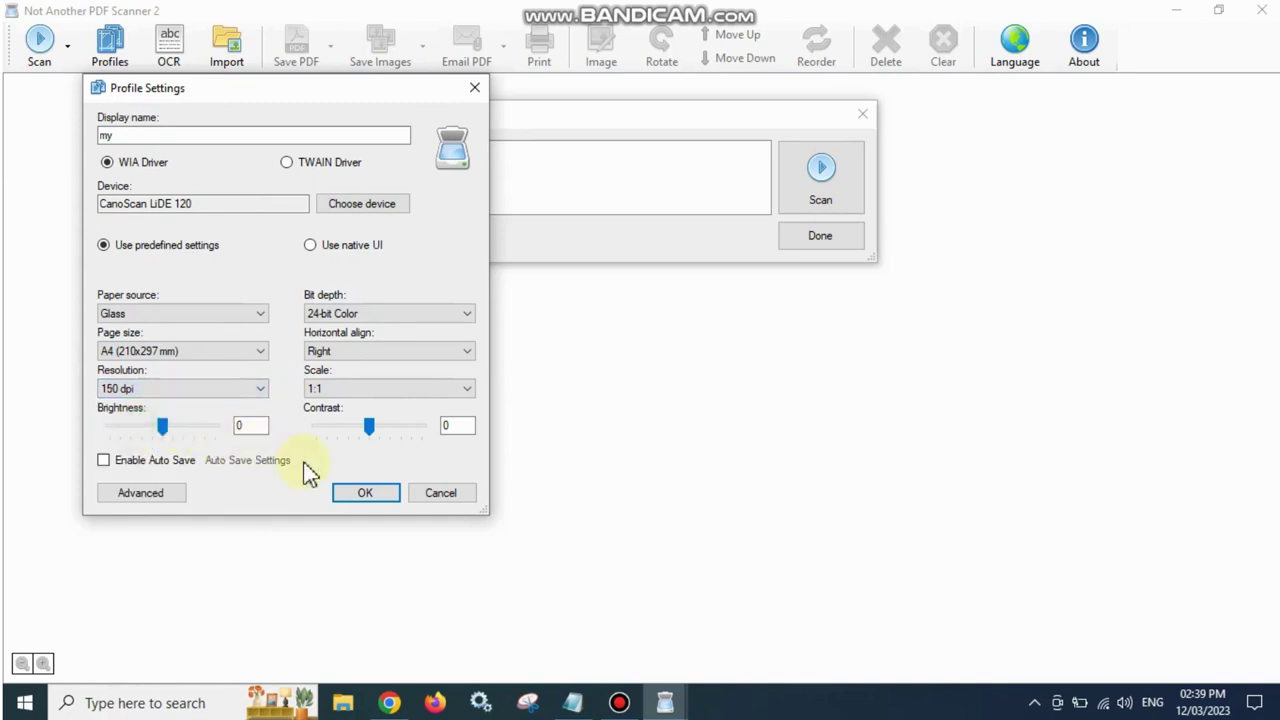
click(358, 495)
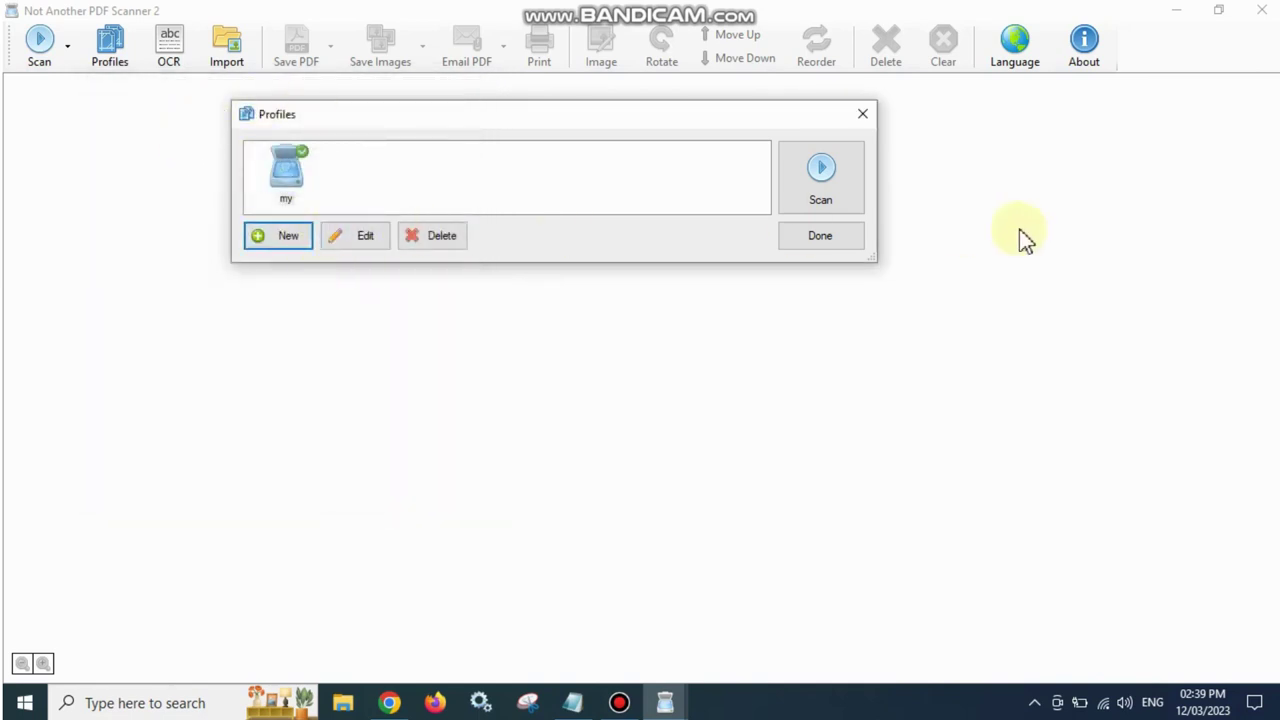
click(846, 243)
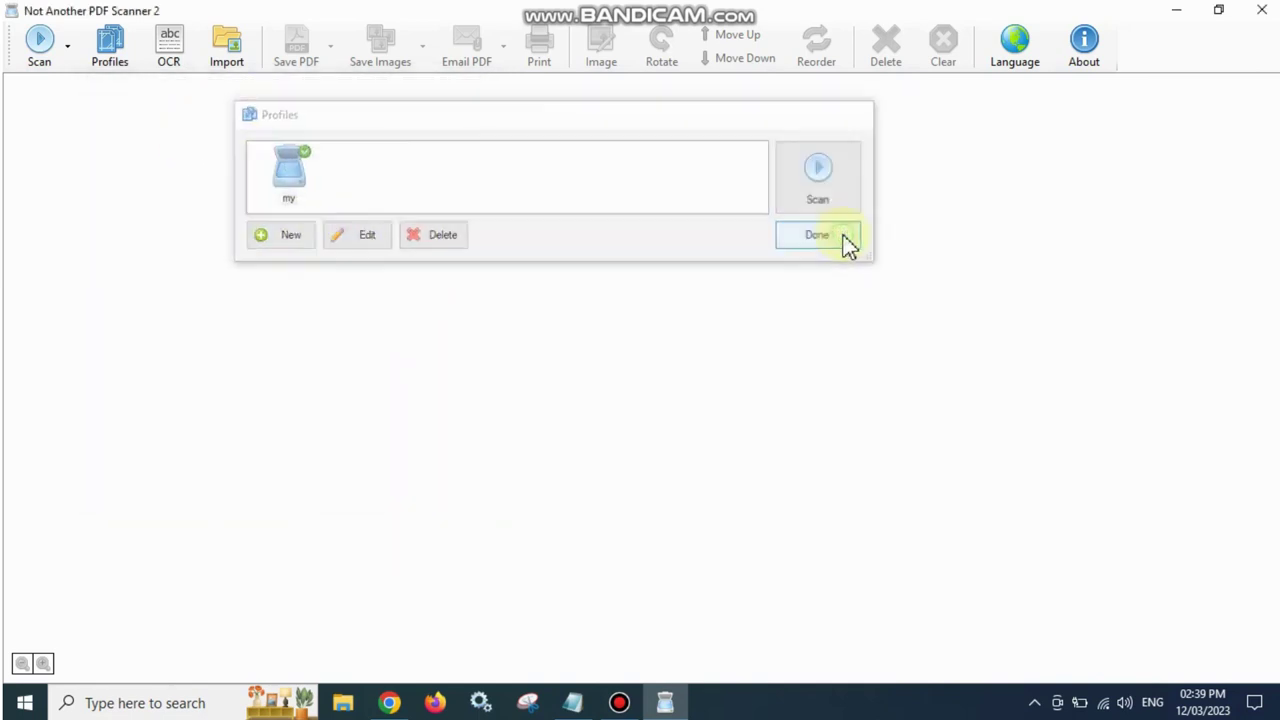
Scan a page with the "my" profile, view it in a maximized preview and close the preview.
click(38, 48)
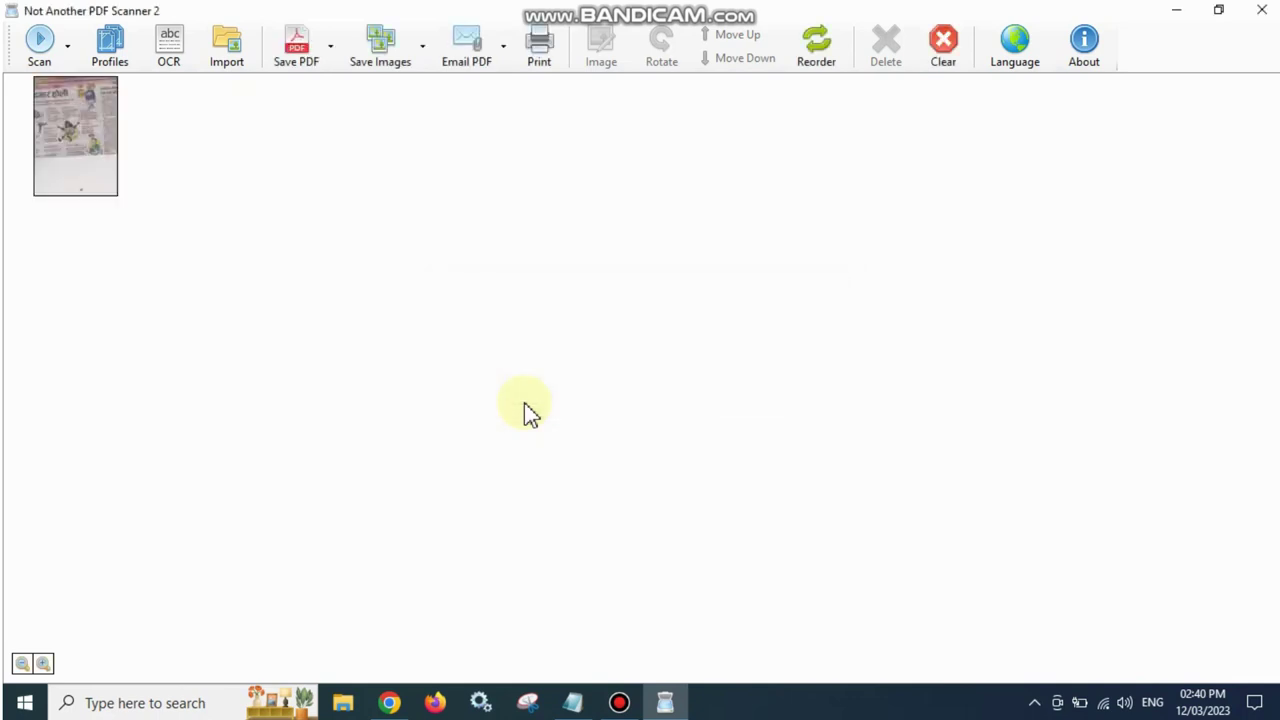
right_click(85, 116)
click(110, 126)
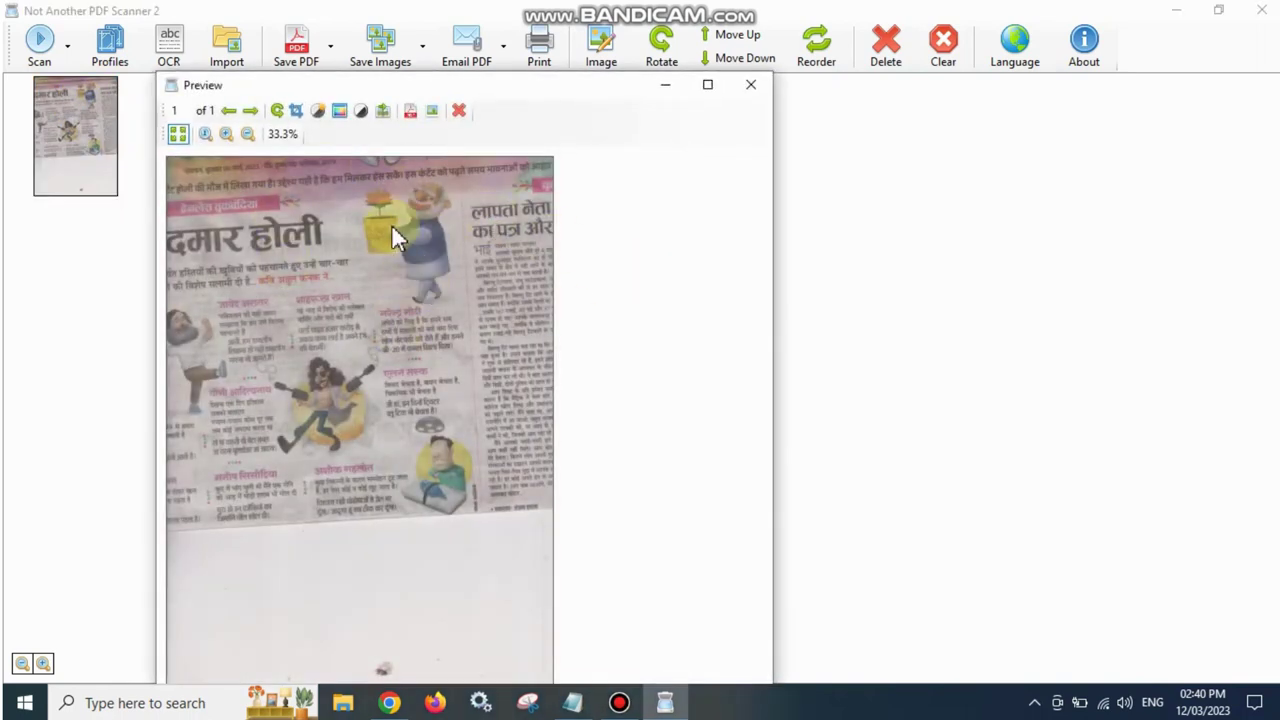
click(709, 86)
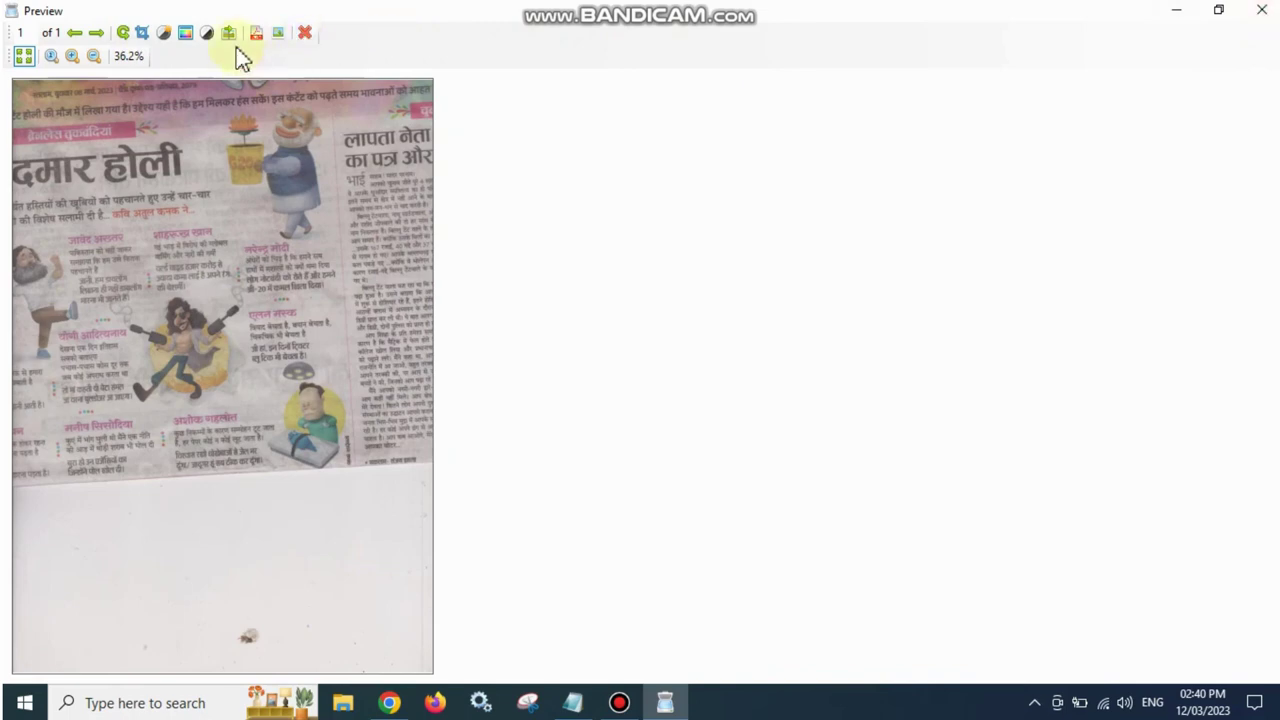
click(1262, 10)
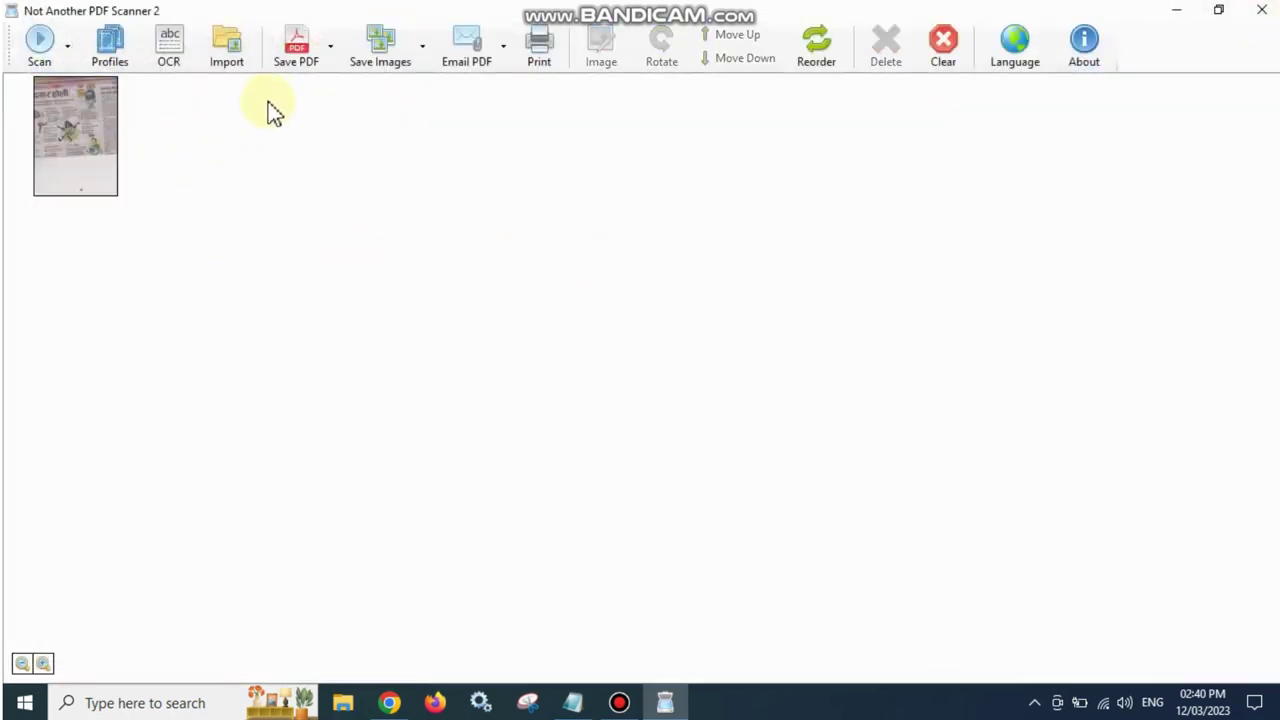
Save the scanned page as a JPEG image named "my idea" in the desktop folder 1103.20223.
click(390, 64)
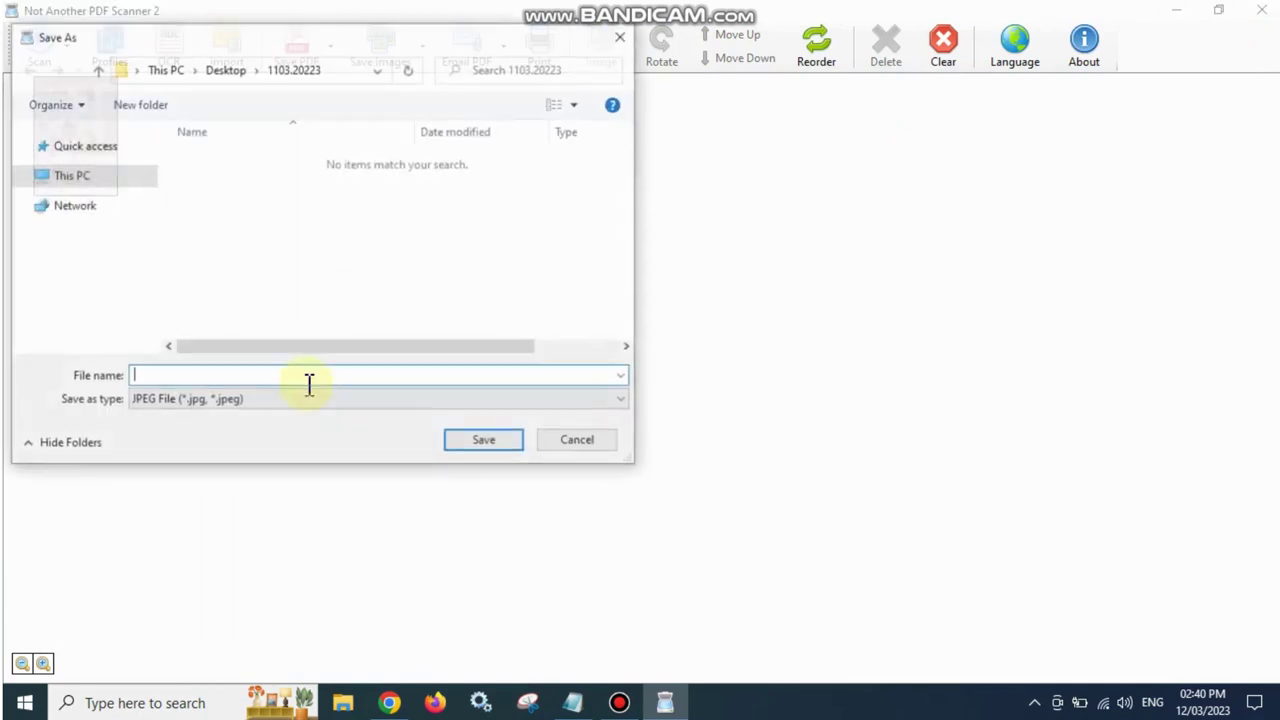
click(185, 366)
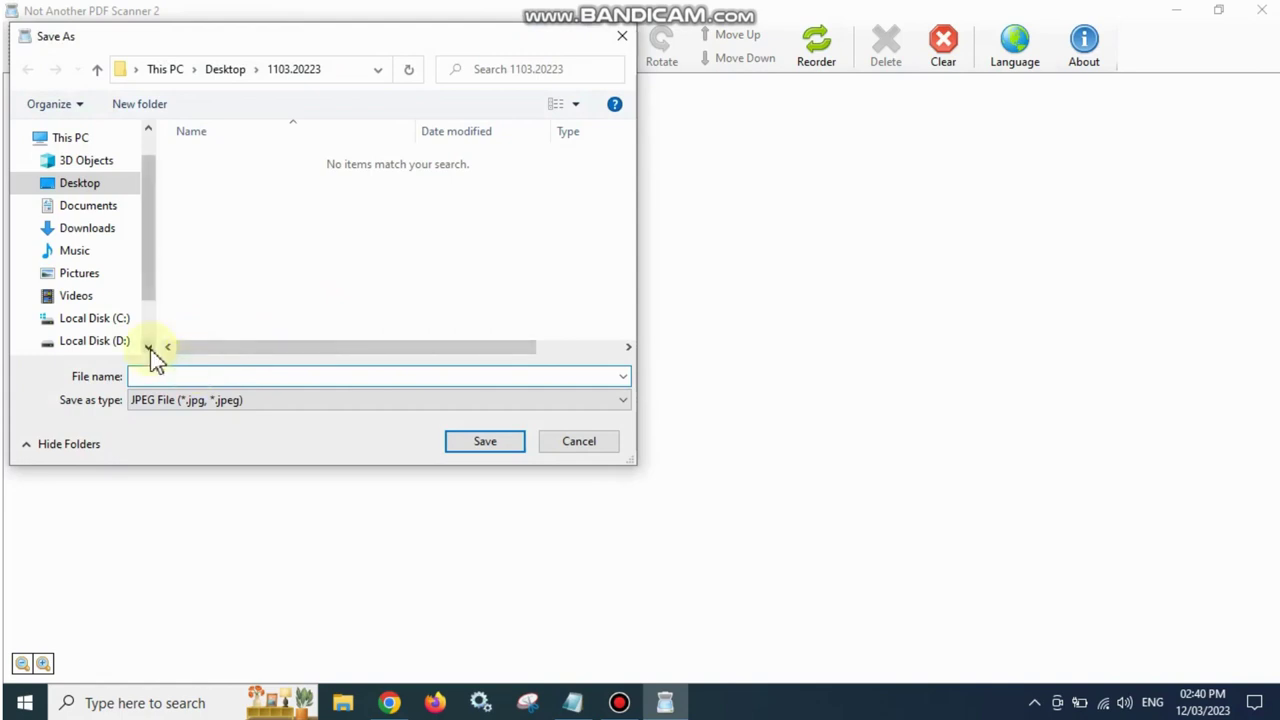
text(my idea)
key(Return)
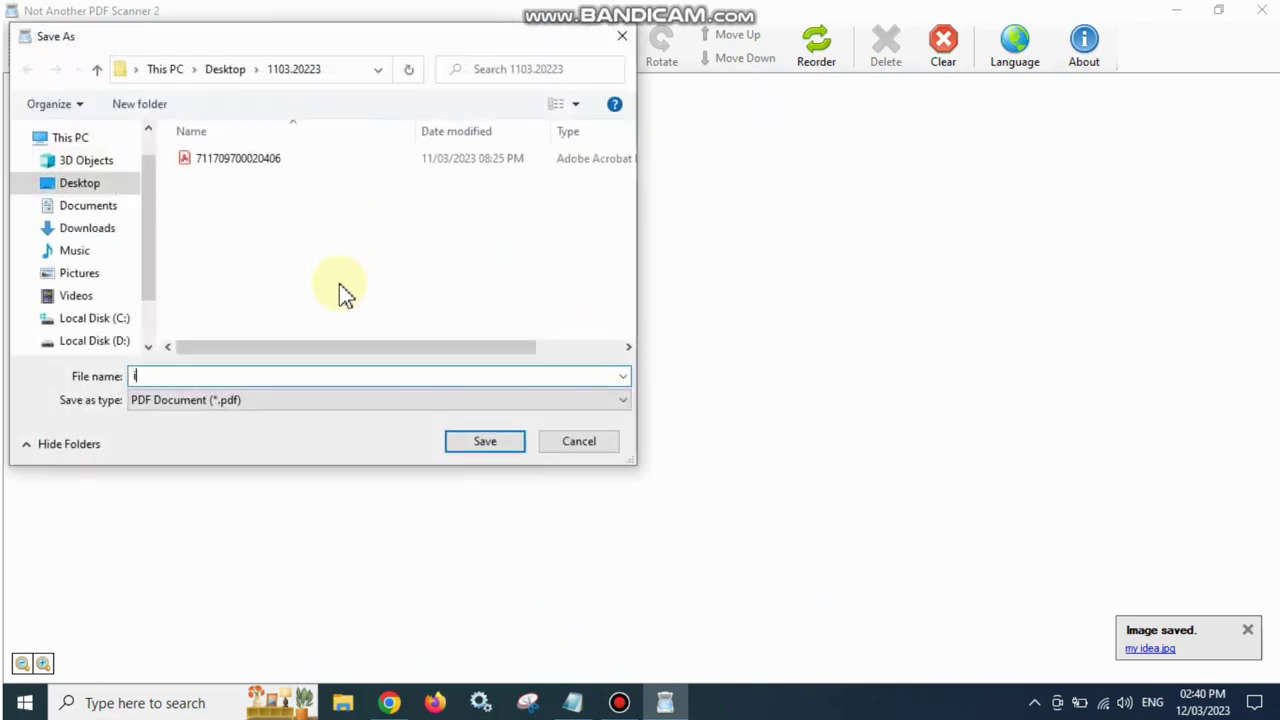
Save the scanned page as a PDF document named "my pdf" in the folder 1103.20223.
text(my)
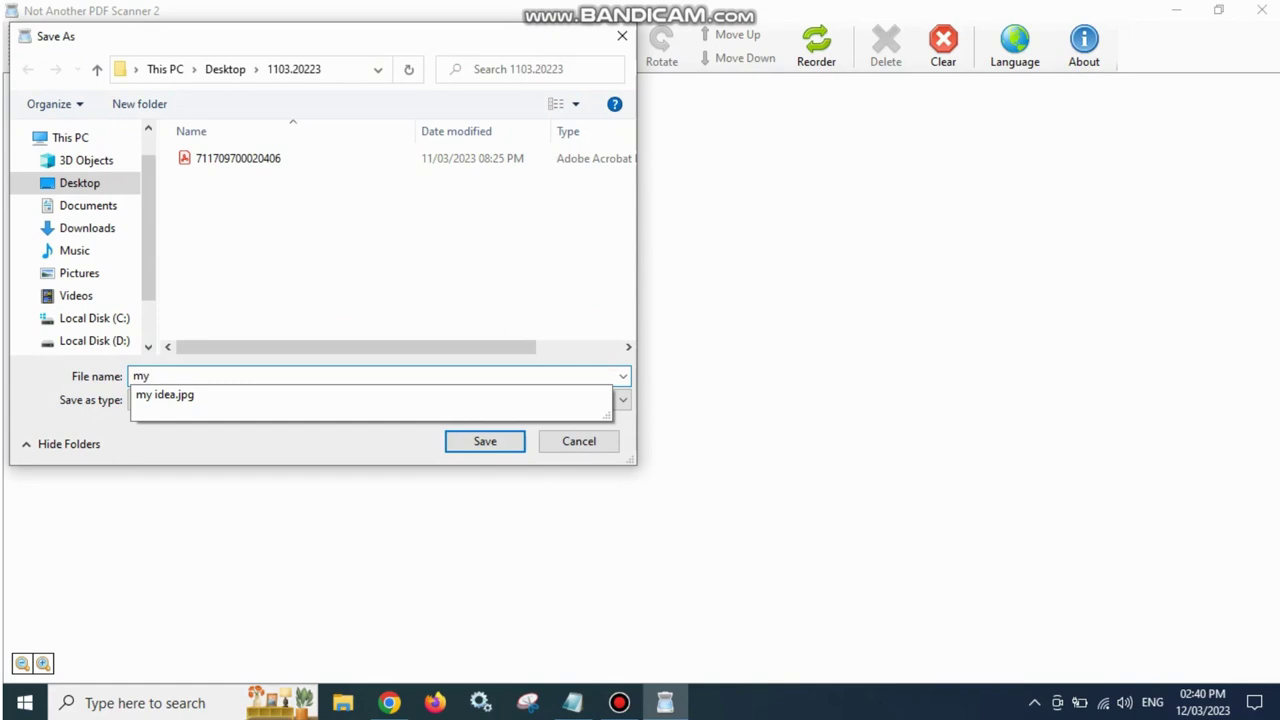
text( pdf)
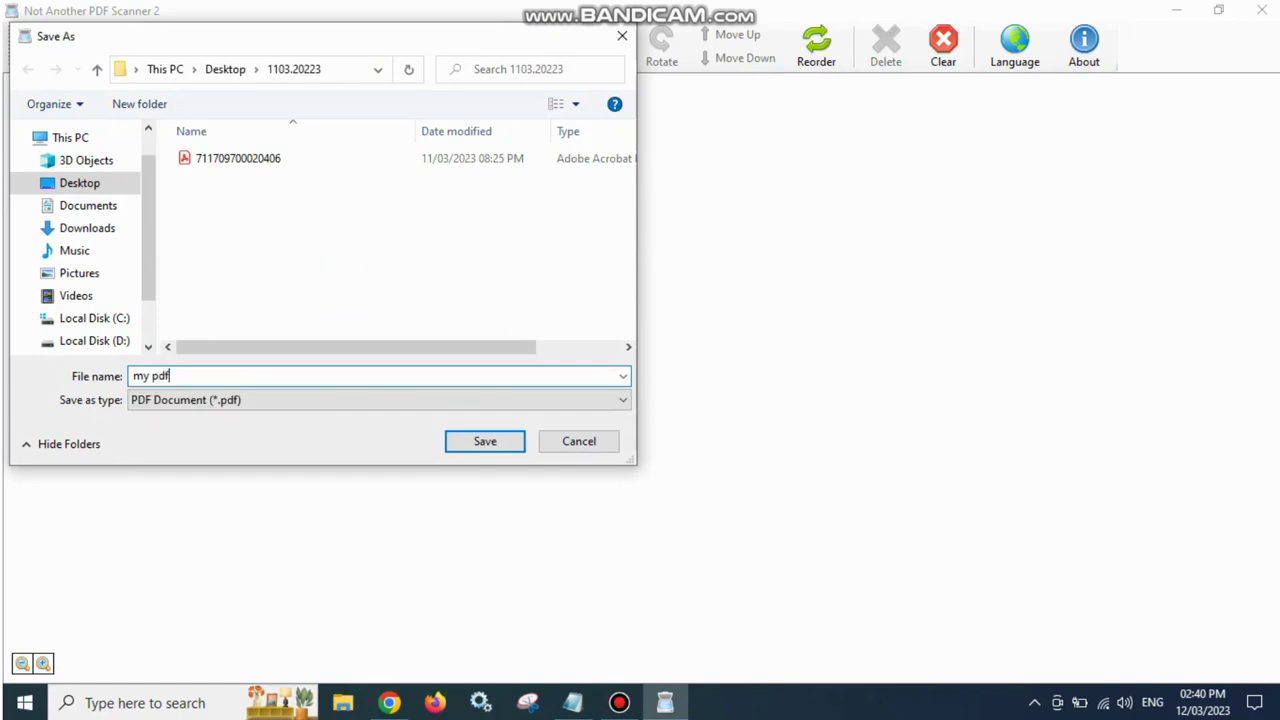
key(Return)
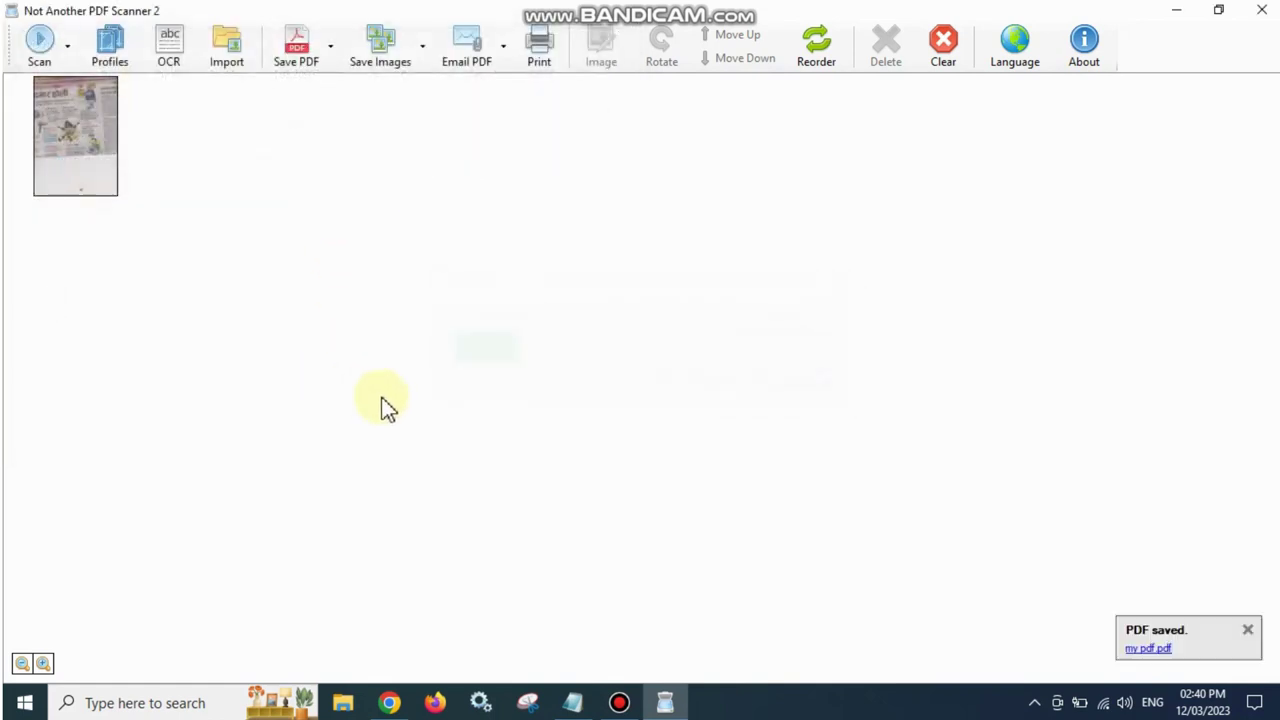